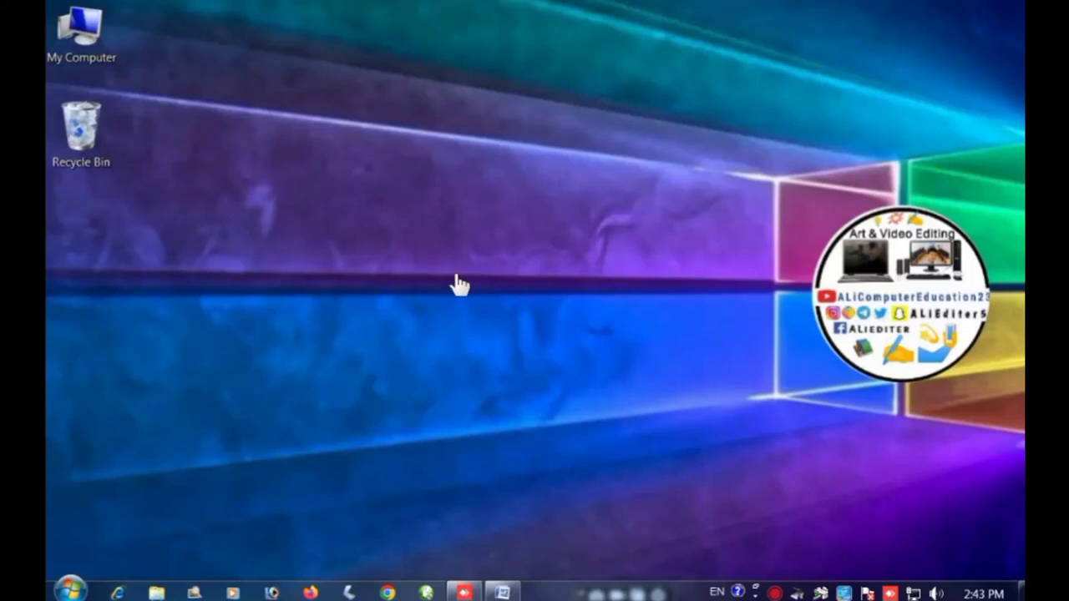
Restore the minimized document, glance at the Table menu, then close Word without saving.
click(502, 592)
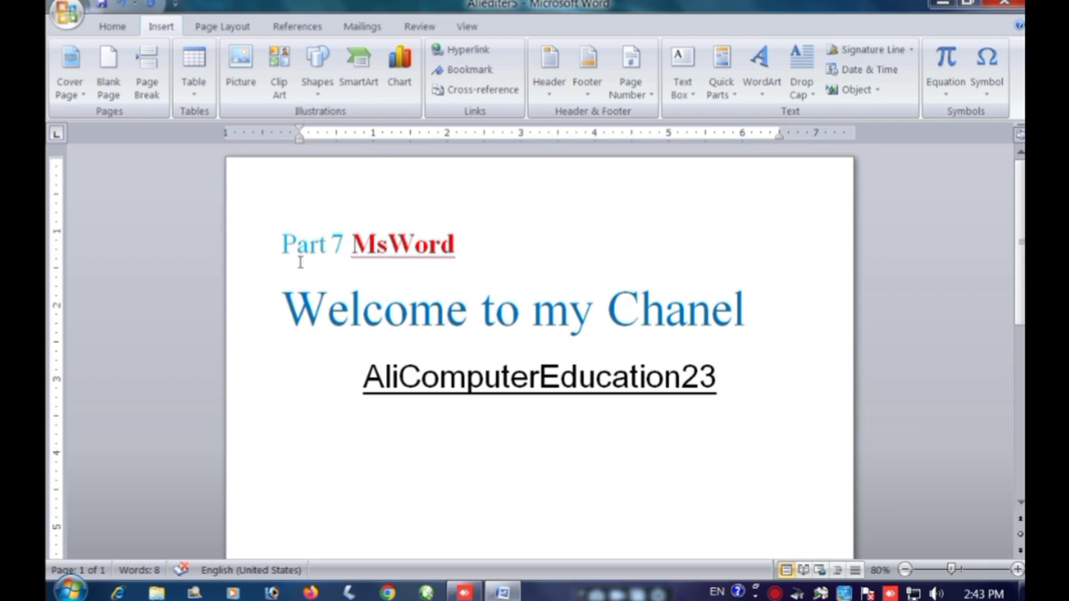
click(193, 73)
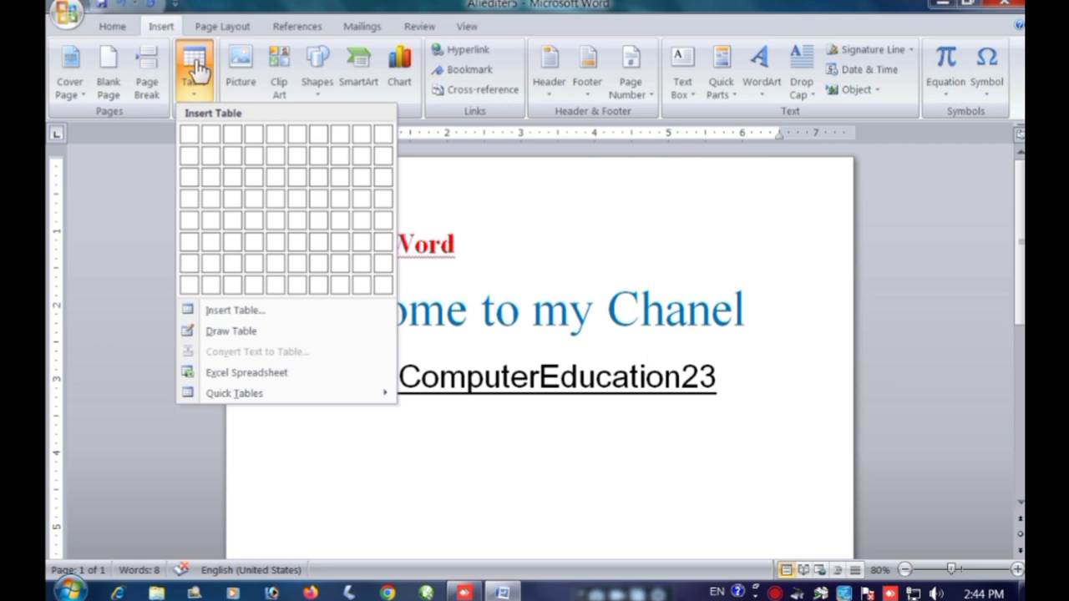
click(507, 457)
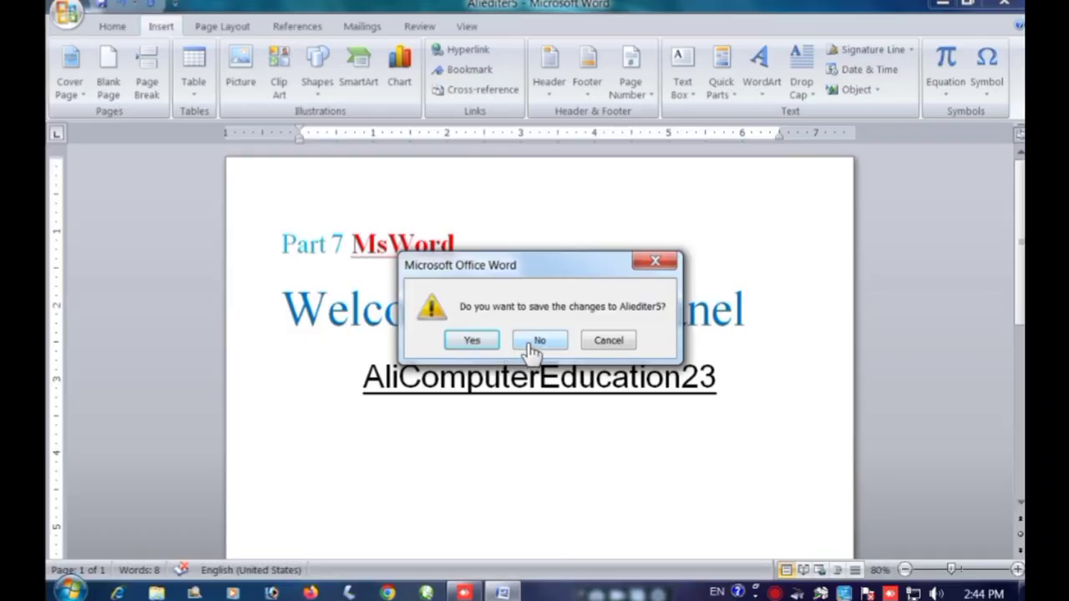
click(534, 344)
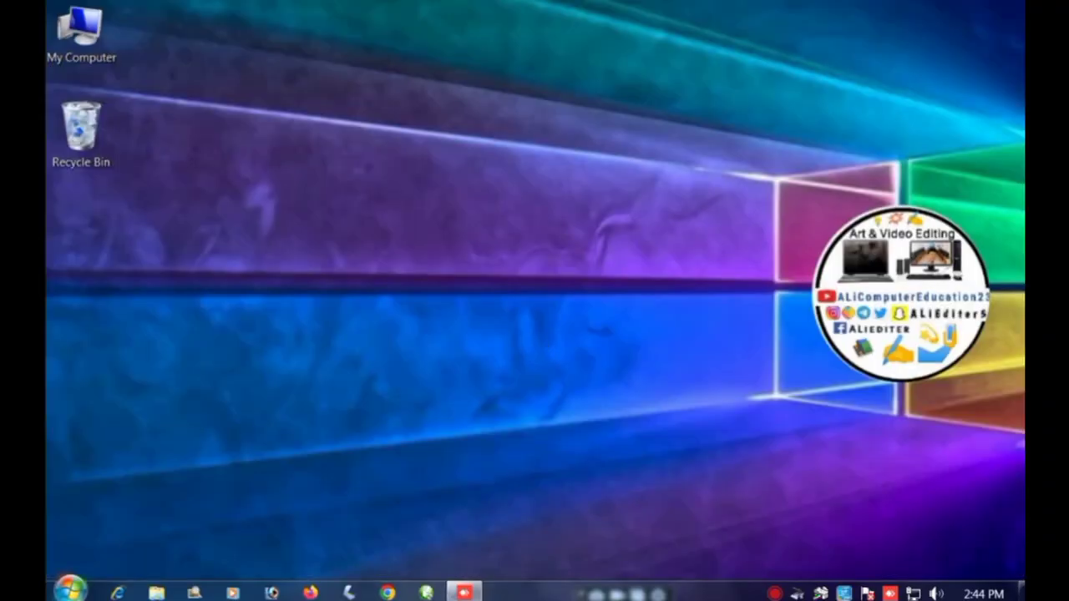
Launch Word from the Start menu search to get a blank document.
click(55, 592)
click(123, 553)
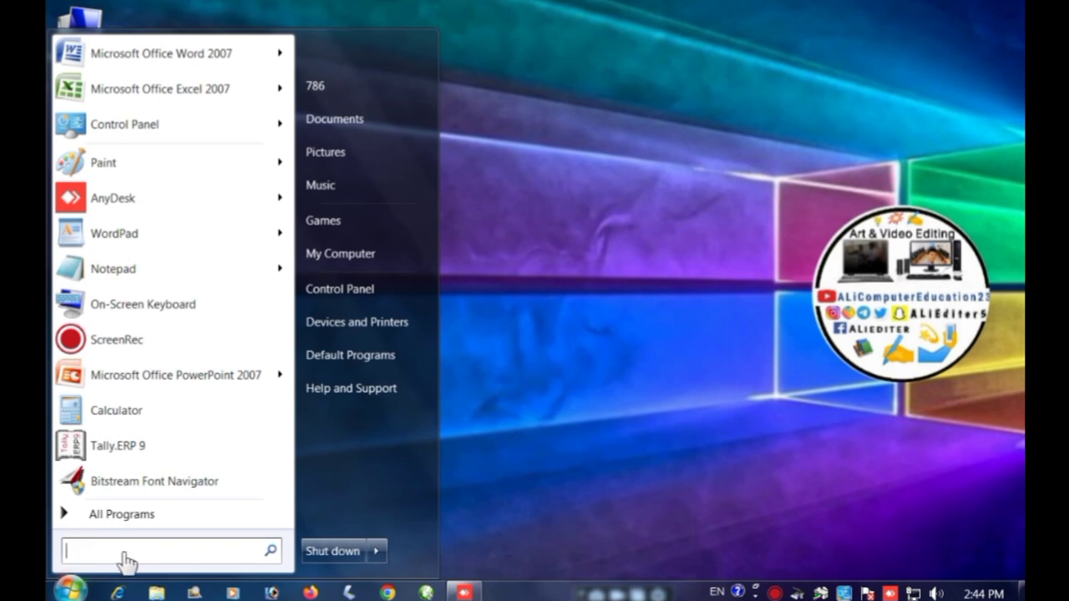
text(win)
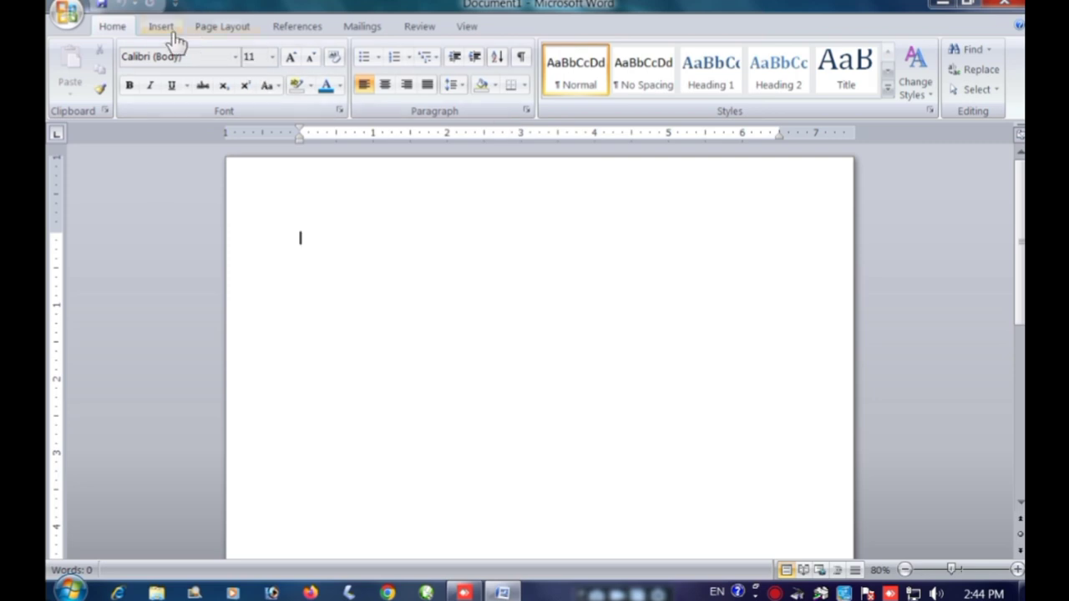
Insert a 10-column, 8-row table from the Table grid, then undo it.
click(164, 31)
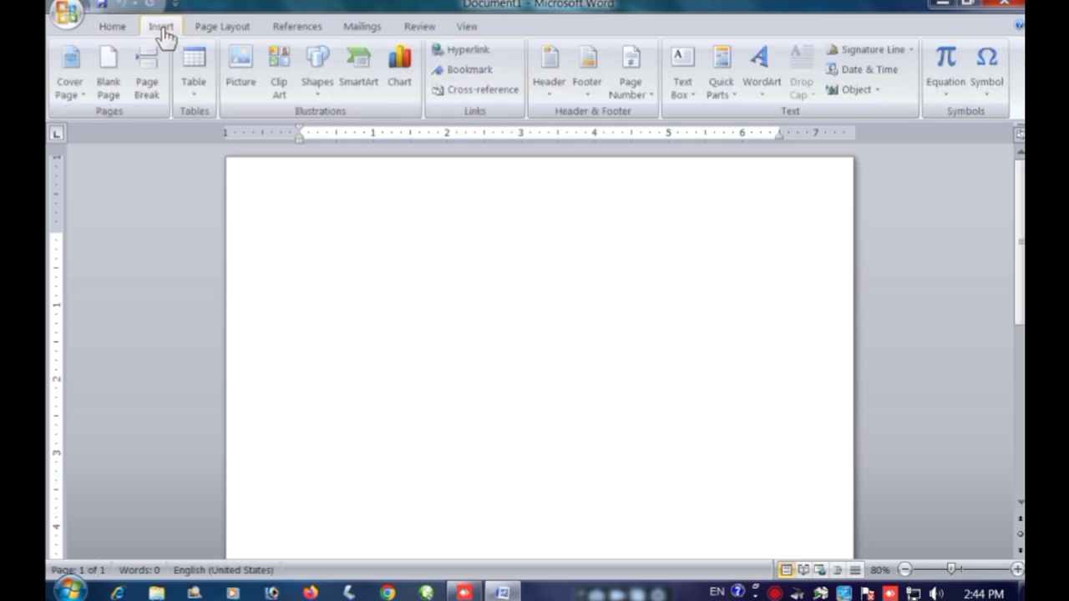
click(194, 88)
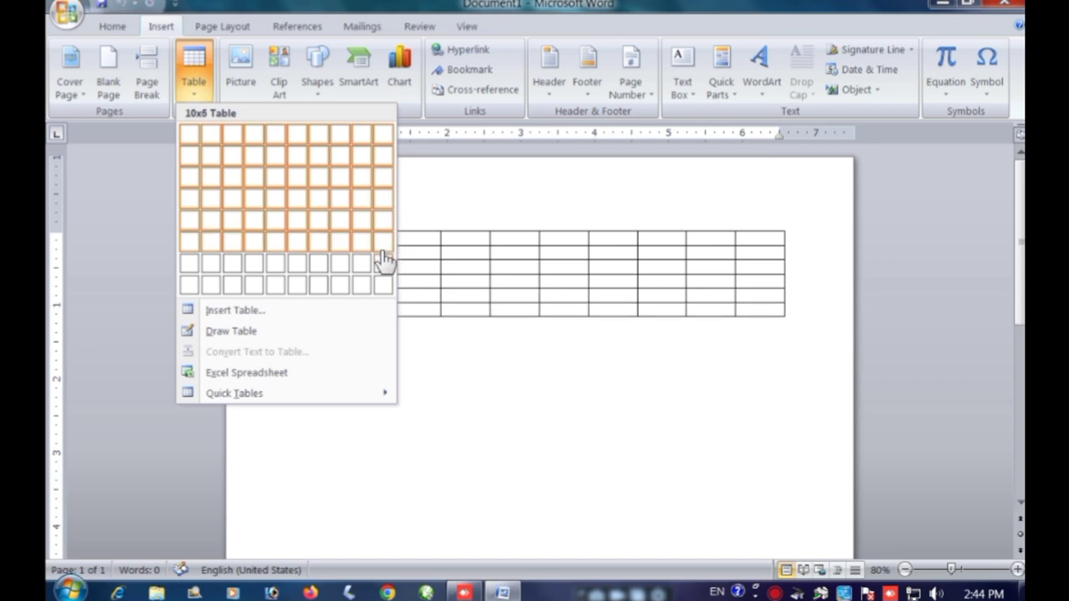
click(389, 292)
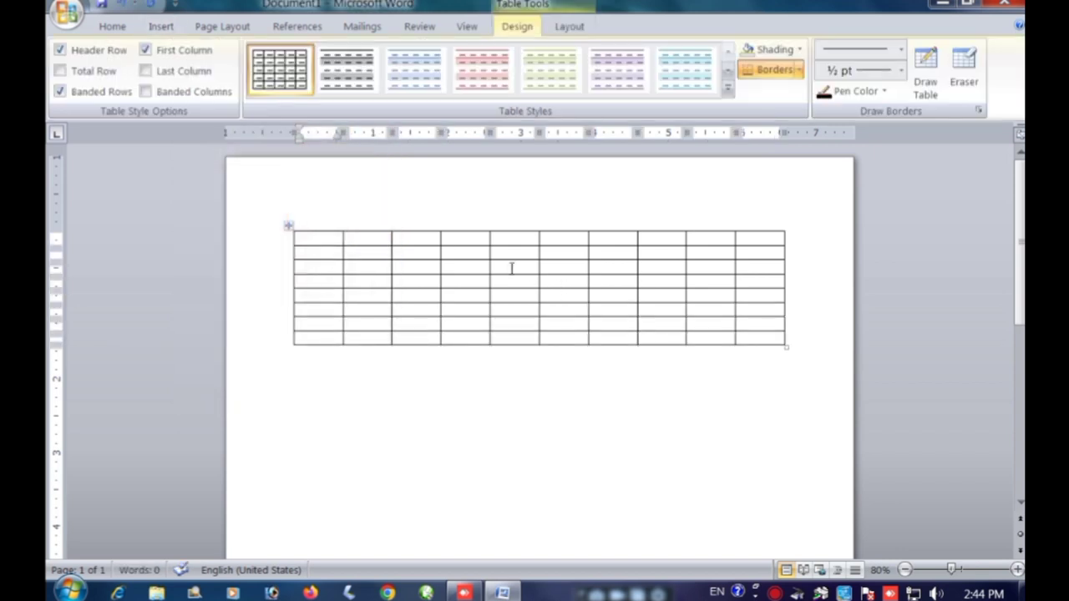
click(123, 5)
click(161, 26)
Insert a 4-column, 2-row table via the Insert Table dialog, then undo it.
click(194, 79)
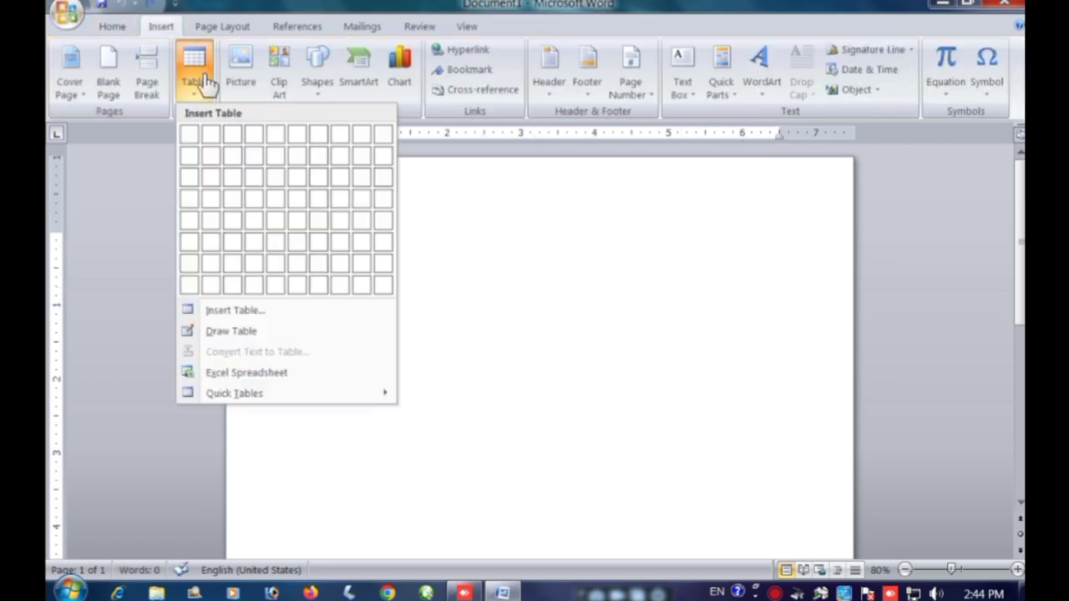
click(243, 314)
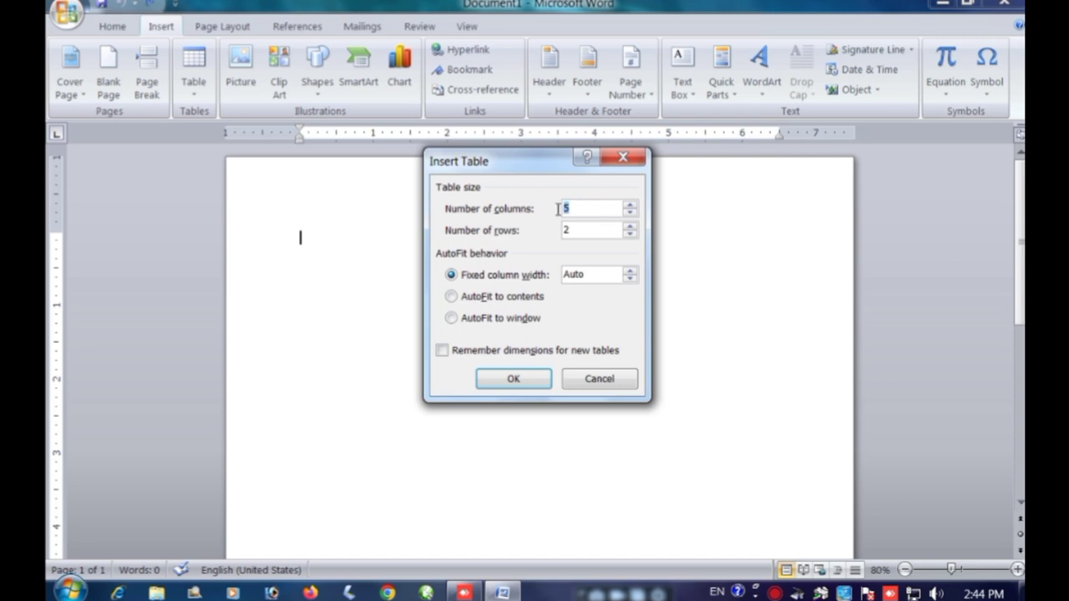
text(4)
key(Return)
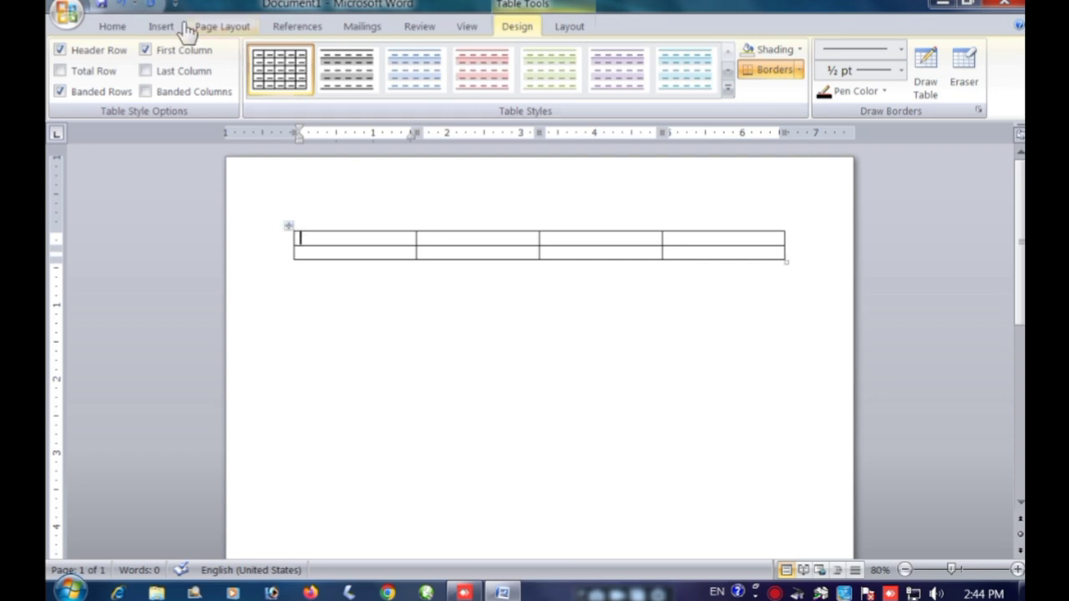
click(123, 8)
With Draw Table, draw the outer box, a short top-row line, and three column borders.
click(158, 28)
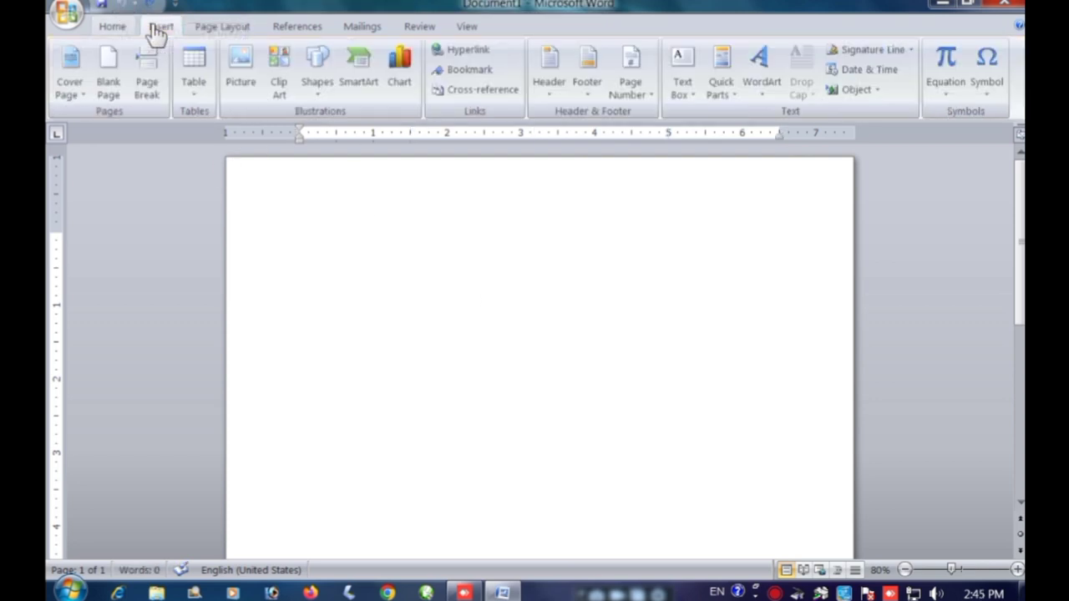
click(195, 77)
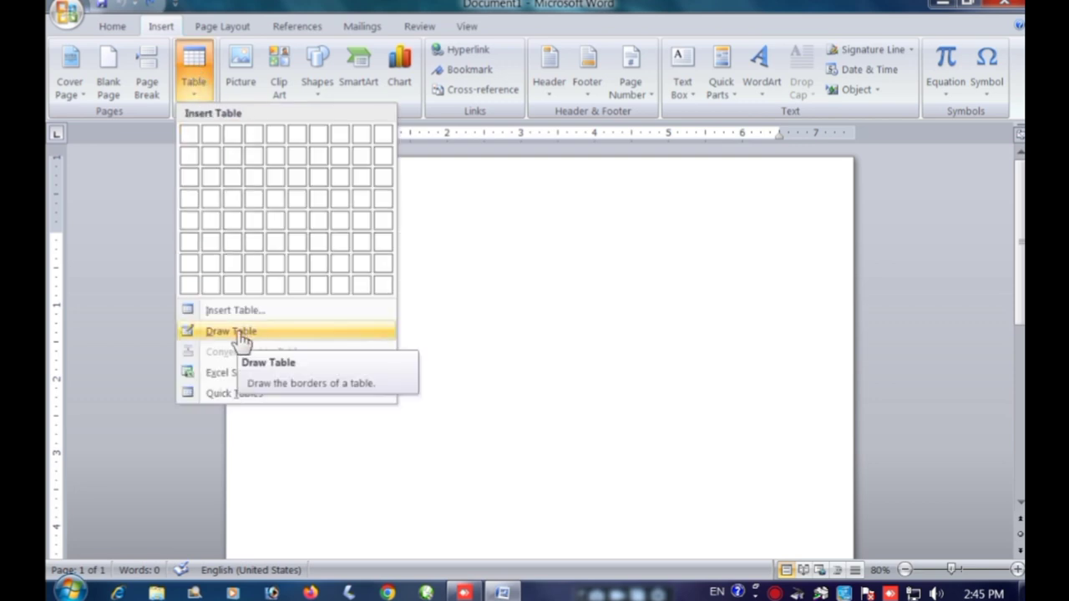
click(240, 334)
mouse_move(280, 203)
mouse_down()
mouse_move(497, 239)
mouse_move(814, 348)
mouse_up()
drag(282, 259, 815, 265)
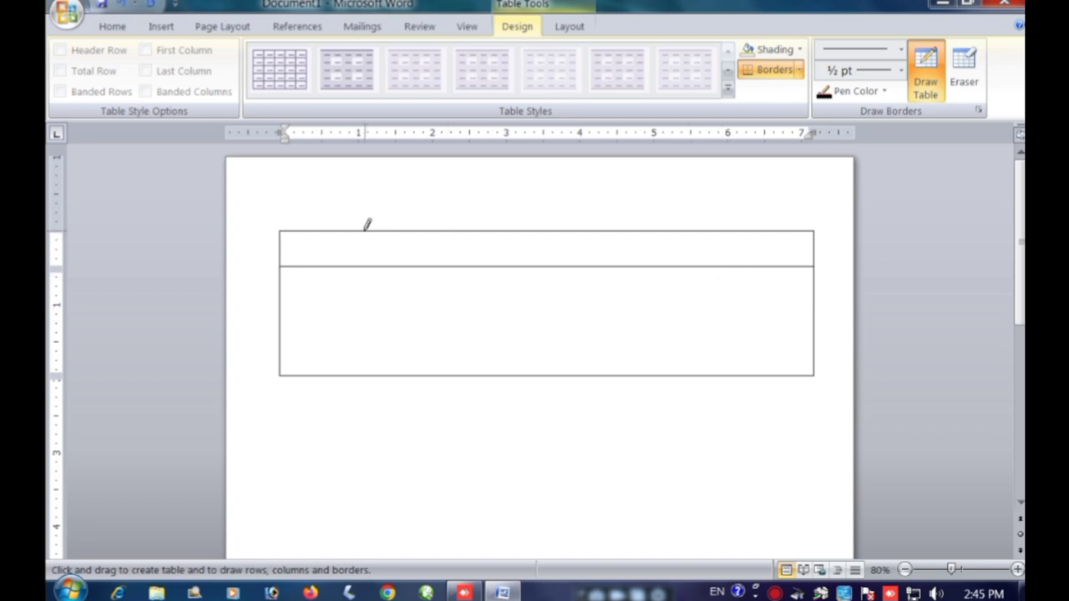
drag(371, 232, 370, 339)
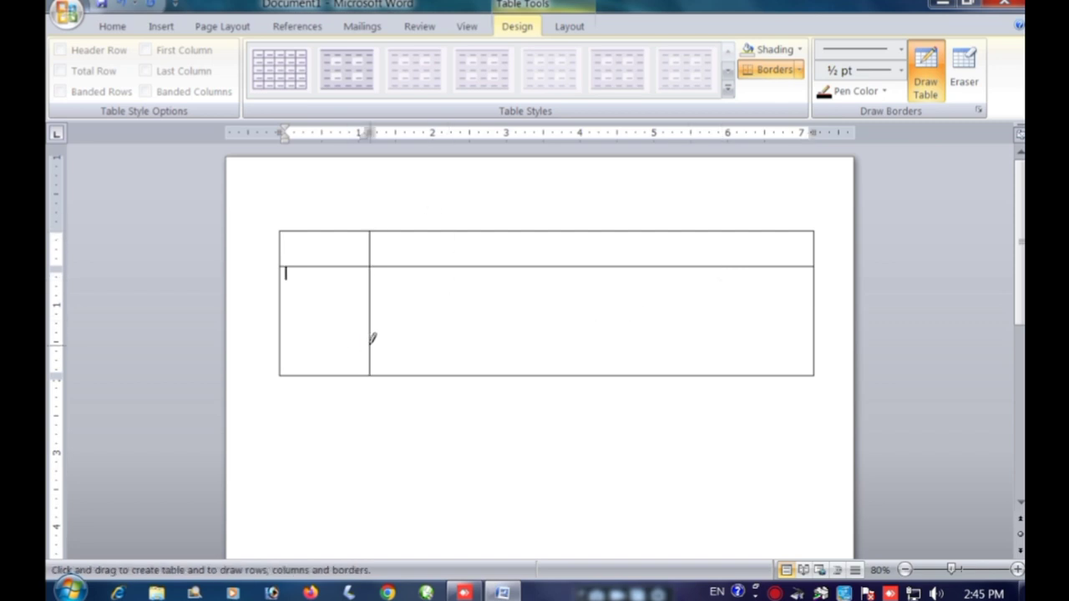
drag(460, 228, 457, 367)
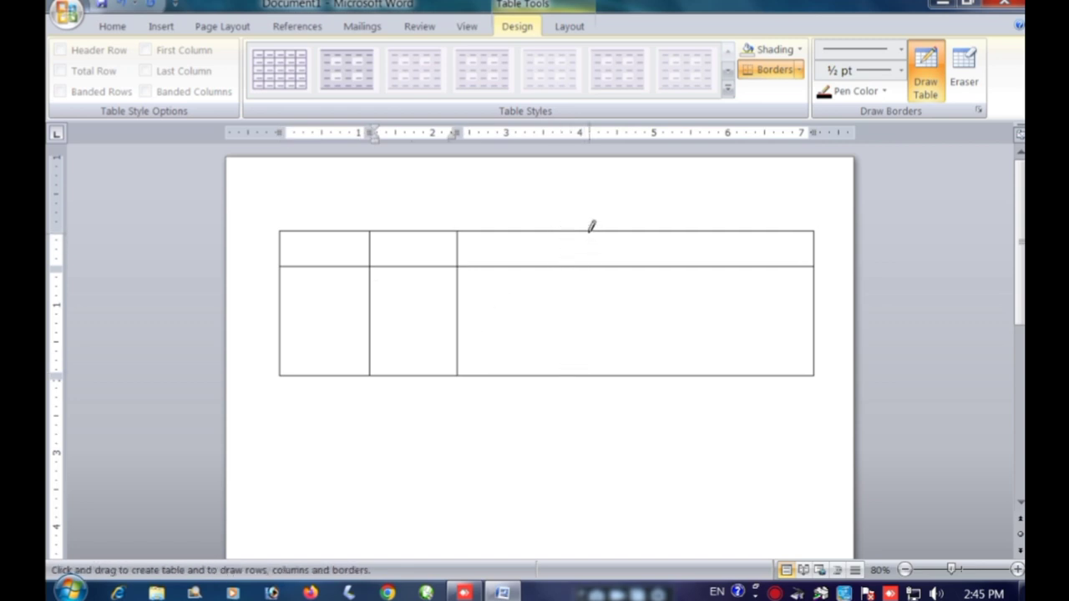
drag(591, 227, 597, 354)
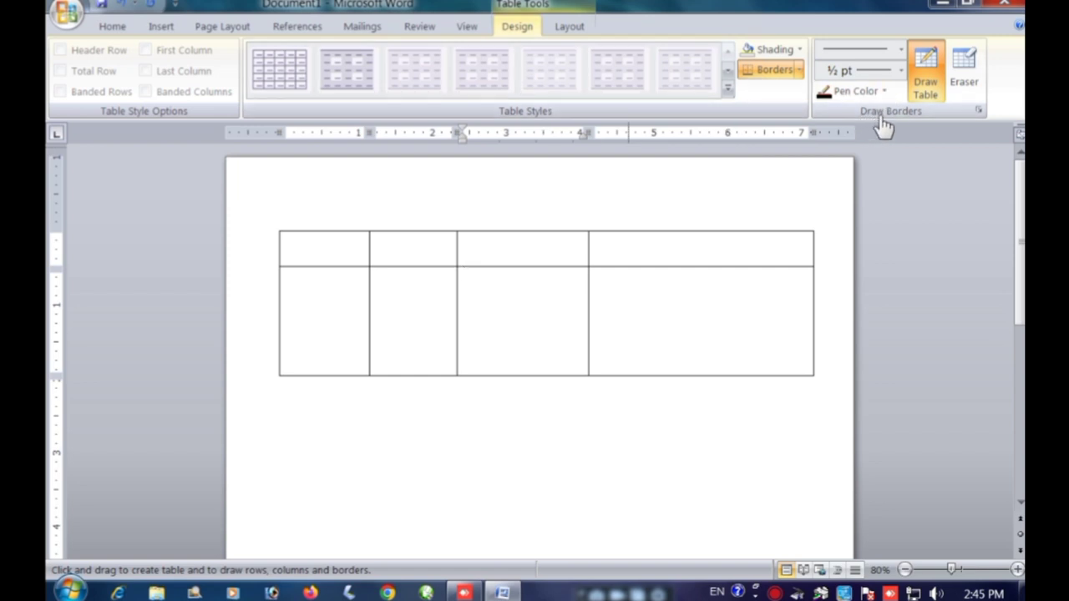
Erase the row borders in the third and fourth columns, merging them into one cell.
click(964, 71)
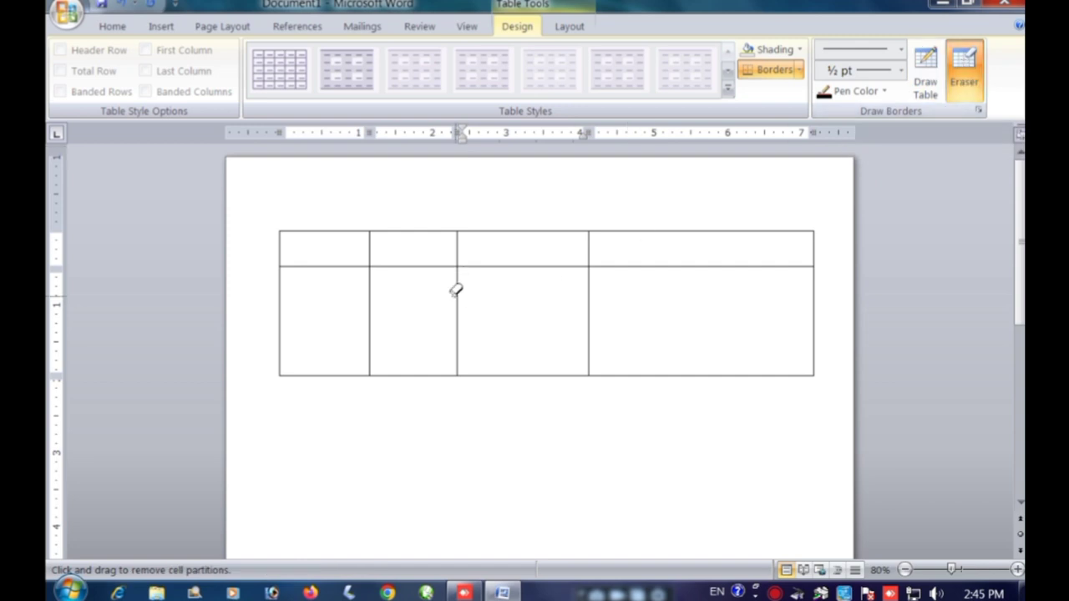
click(505, 265)
click(628, 264)
click(587, 302)
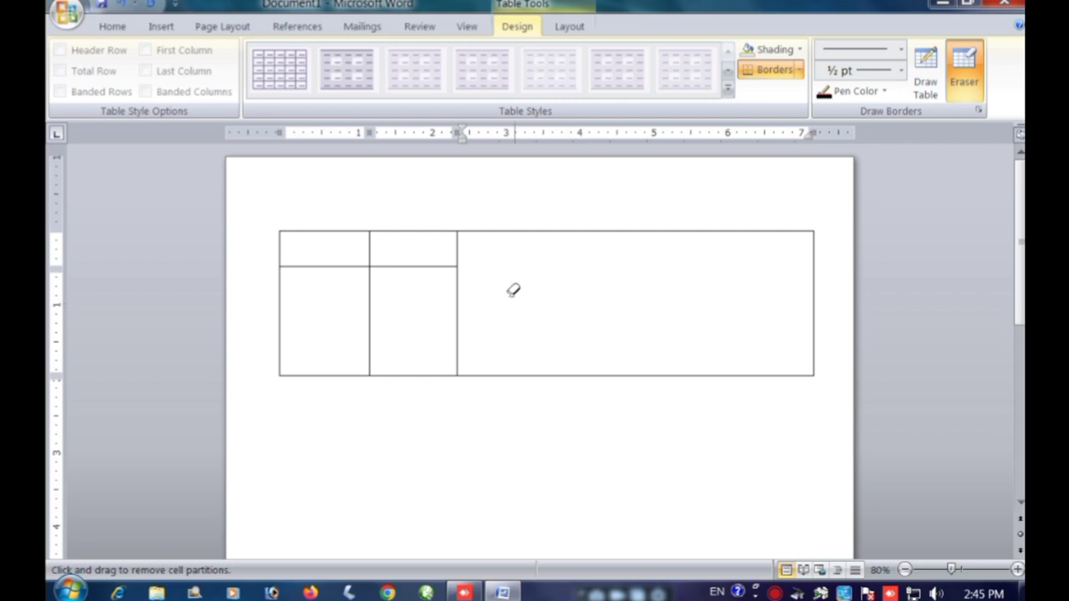
Split the right cells with new column and row lines, then erase the top-right cell's top edge.
click(927, 81)
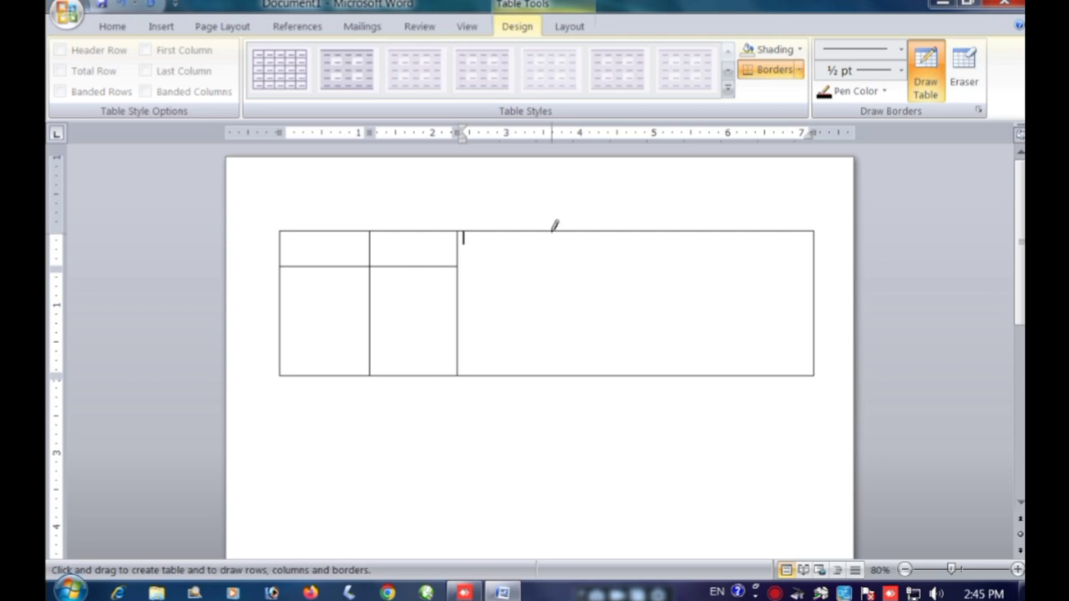
drag(555, 236, 557, 332)
drag(461, 313, 810, 313)
drag(462, 349, 720, 349)
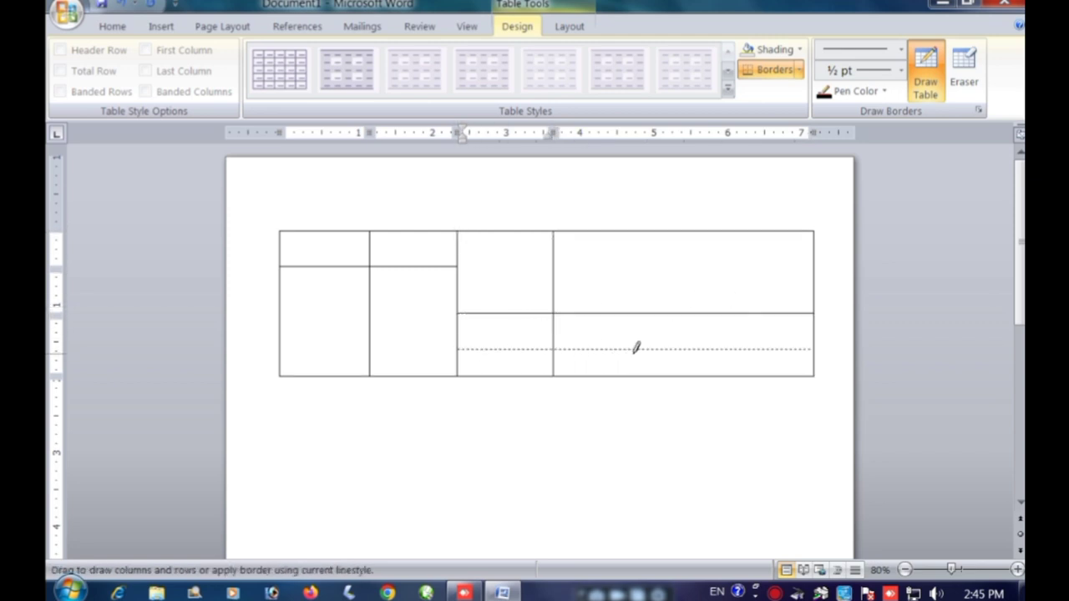
drag(558, 254, 772, 258)
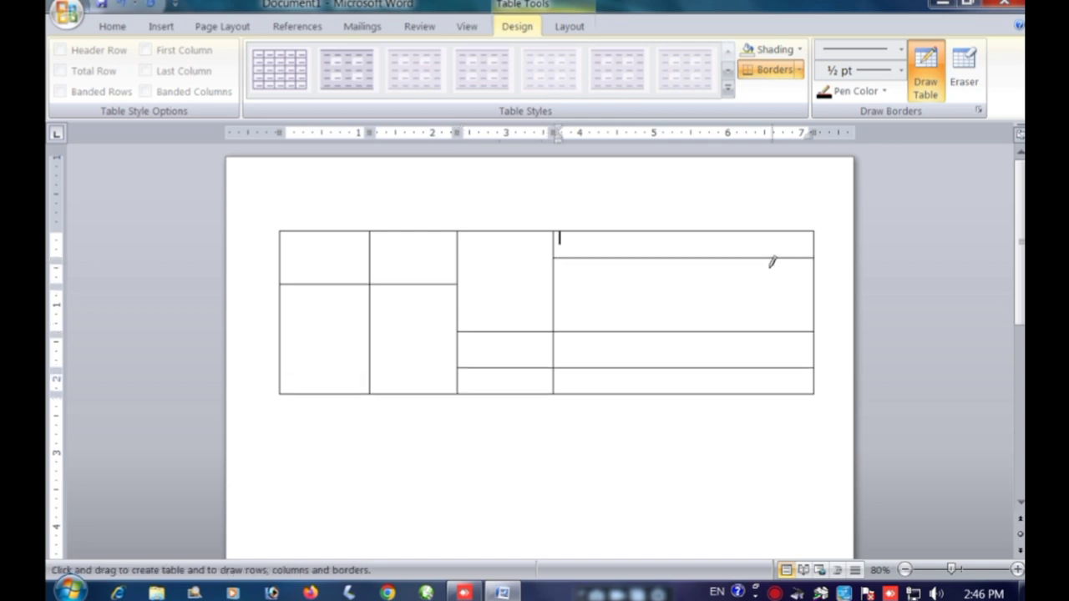
click(960, 83)
click(727, 231)
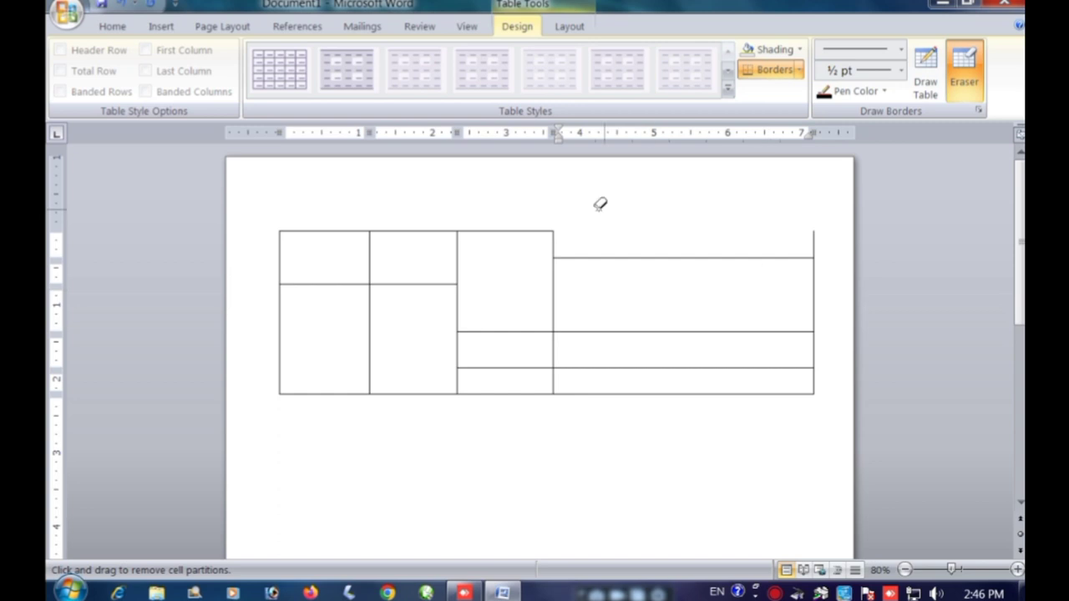
Redraw the top-right cell's top edge using a light orange pen colour.
click(882, 92)
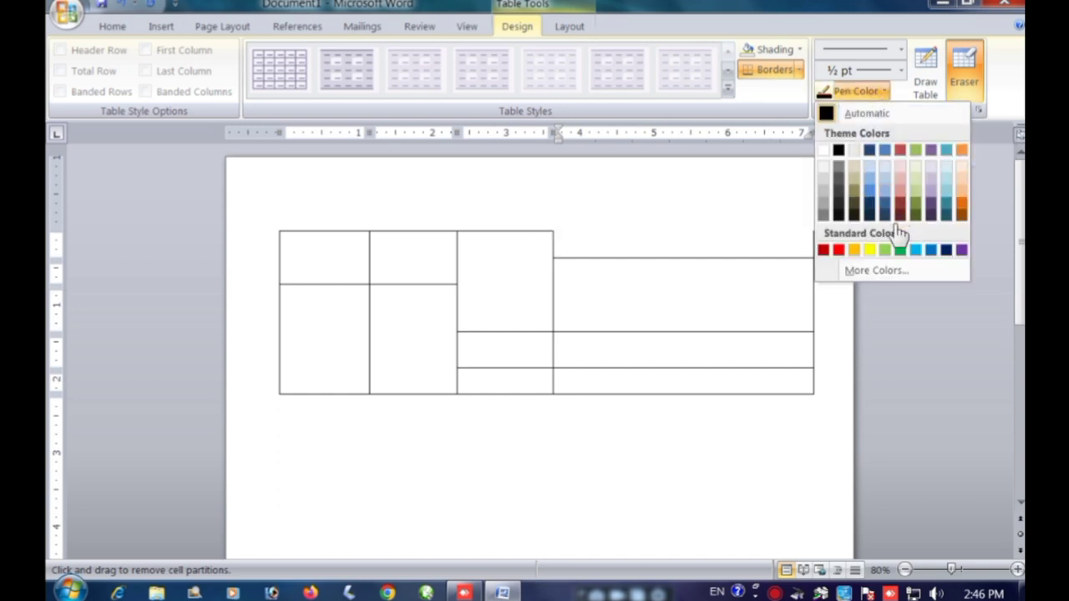
click(825, 250)
click(885, 92)
click(854, 250)
click(919, 79)
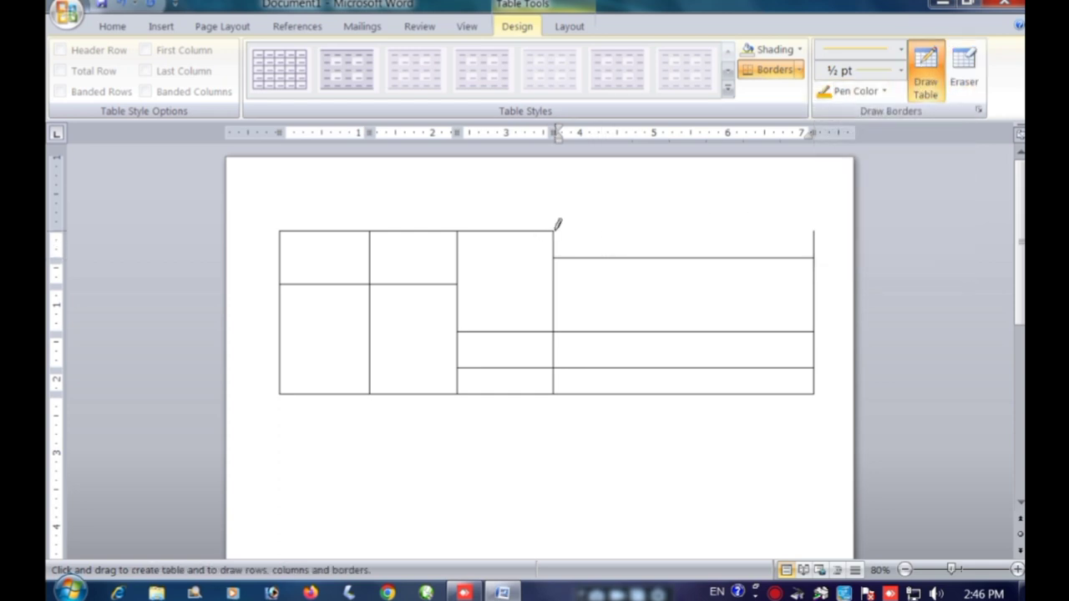
drag(559, 231, 651, 231)
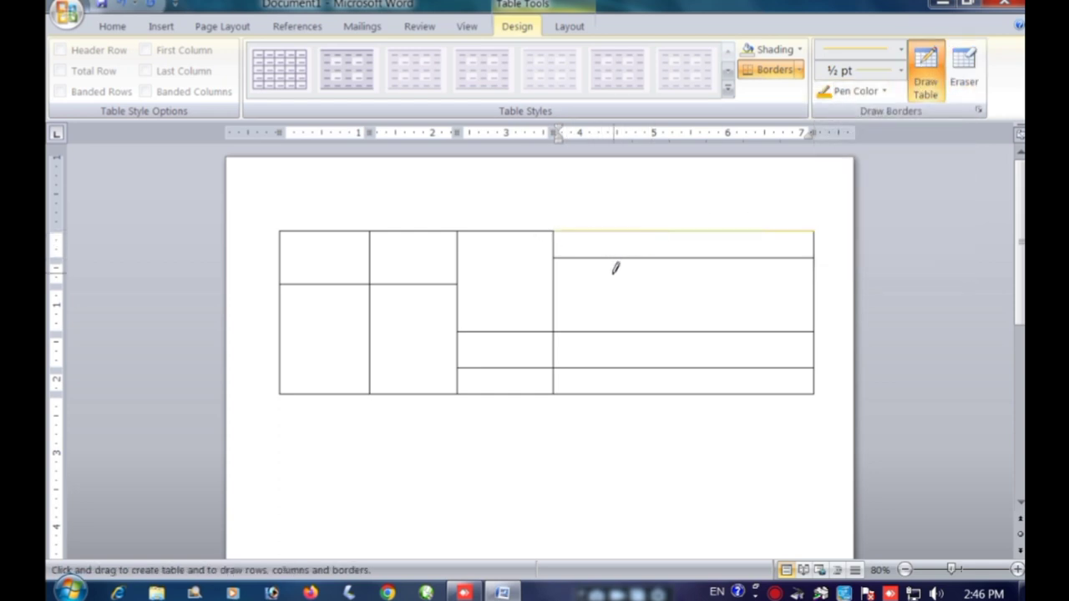
Switch the pen to light green and draw a thin vertical line in the right cells.
click(882, 91)
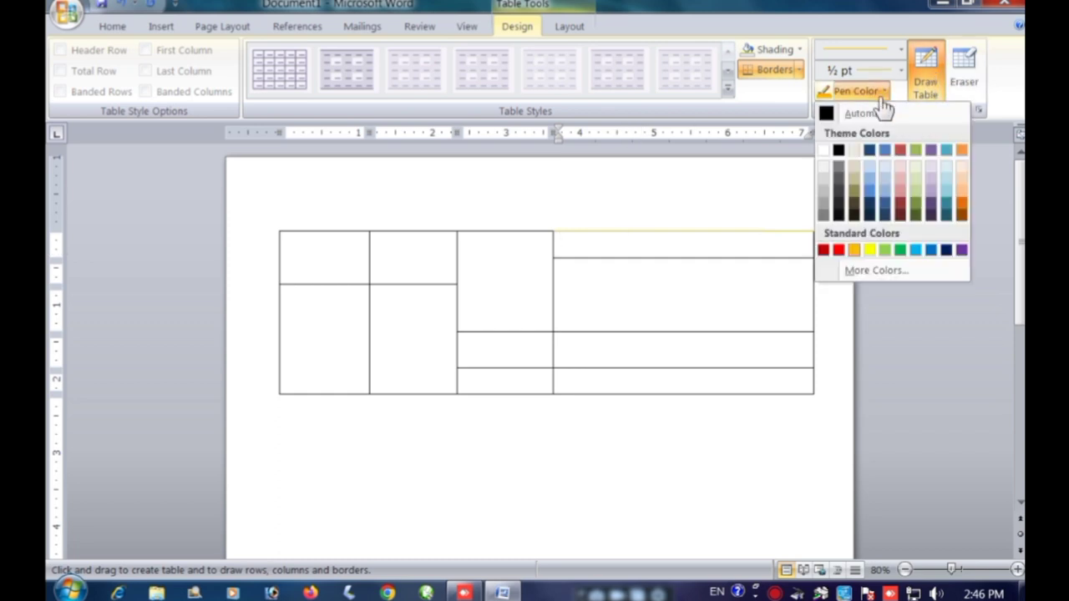
click(887, 250)
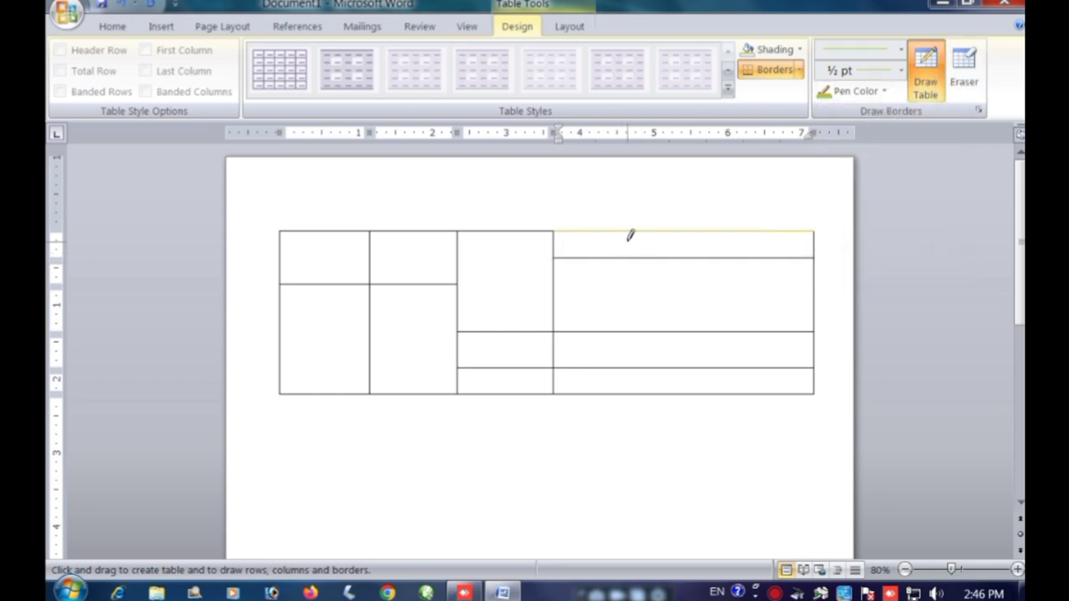
drag(662, 236, 671, 368)
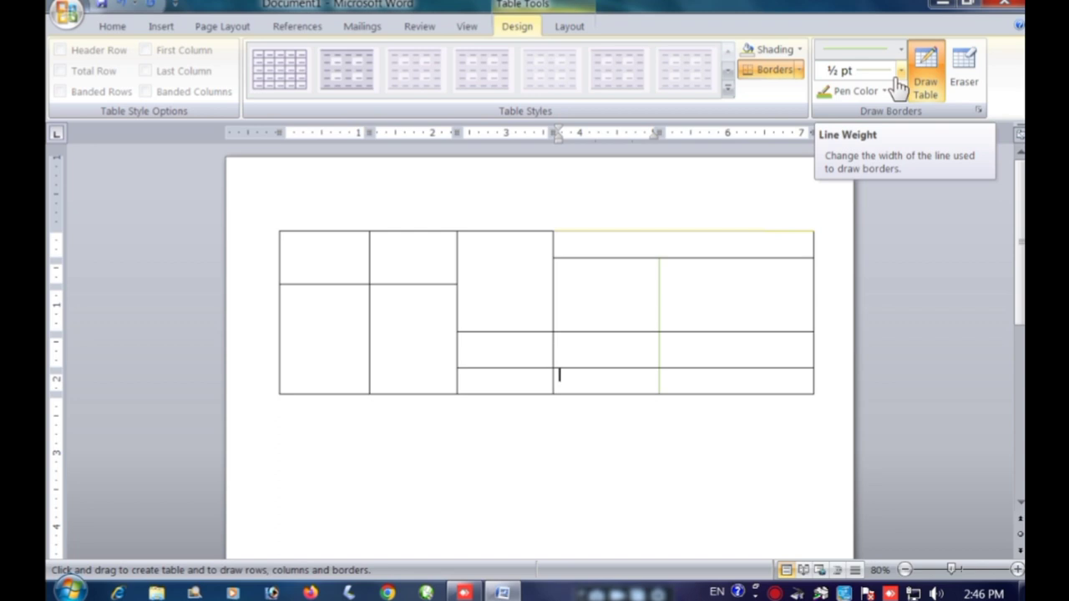
Repaint the right block's left and top edges as 6 pt green borders.
click(898, 80)
click(845, 279)
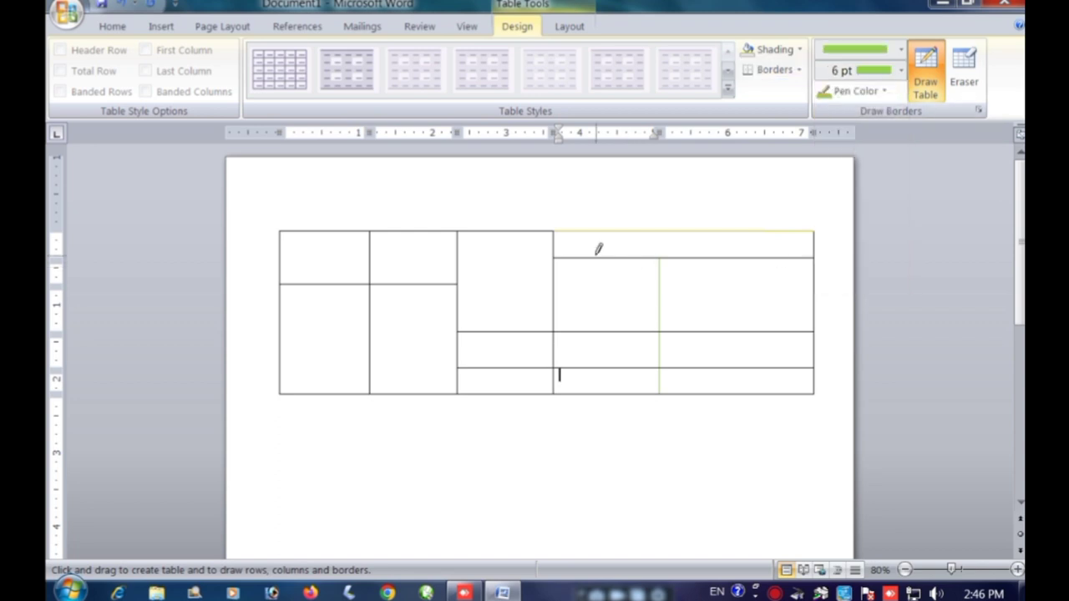
click(555, 232)
click(675, 231)
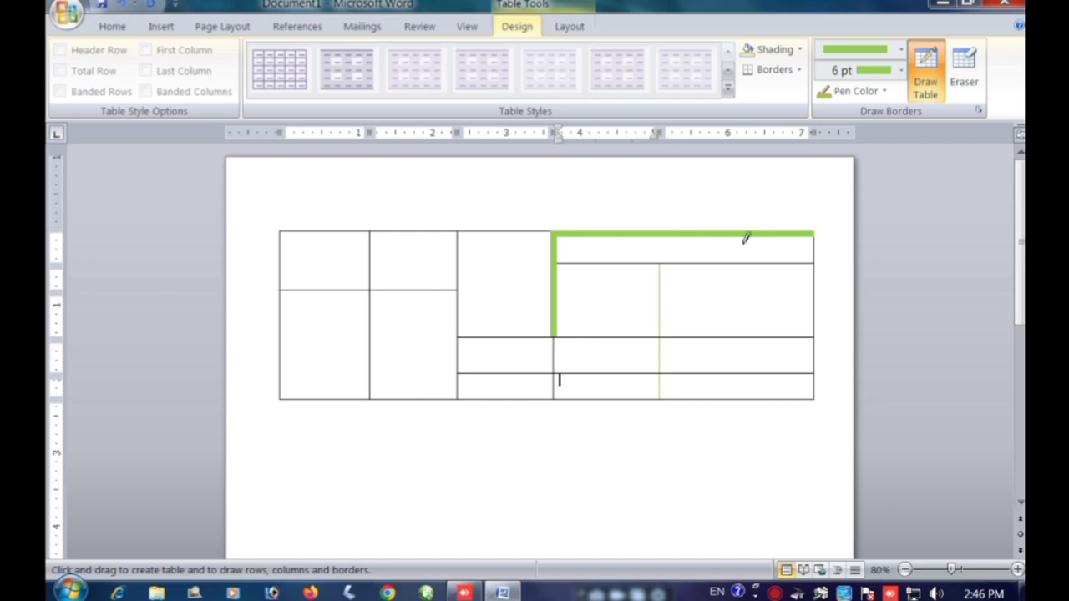
Return to ¼ pt line weight and draw another thin green column line.
click(901, 74)
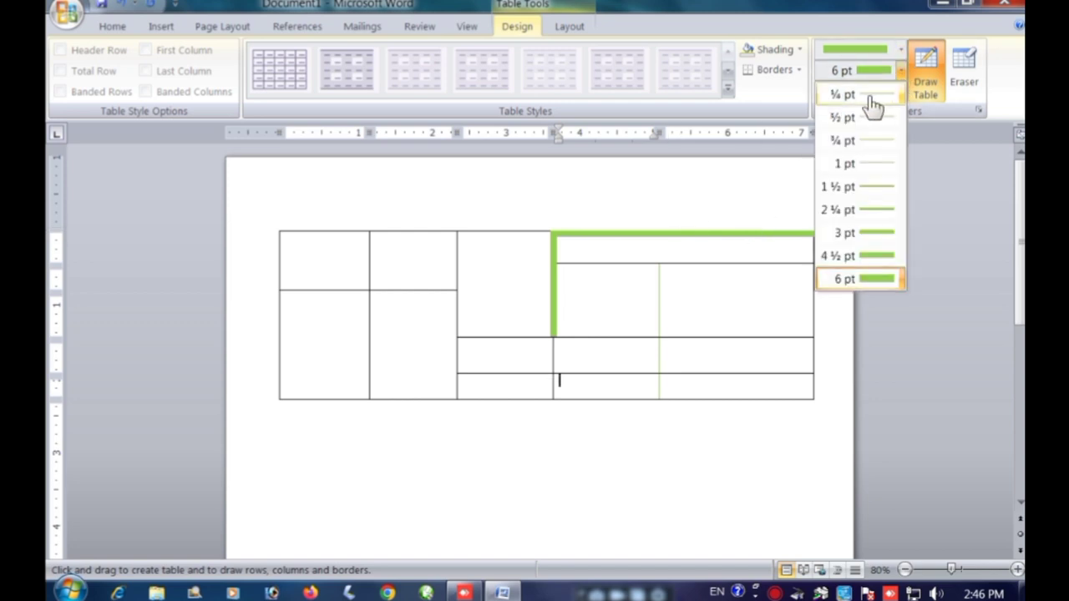
click(868, 95)
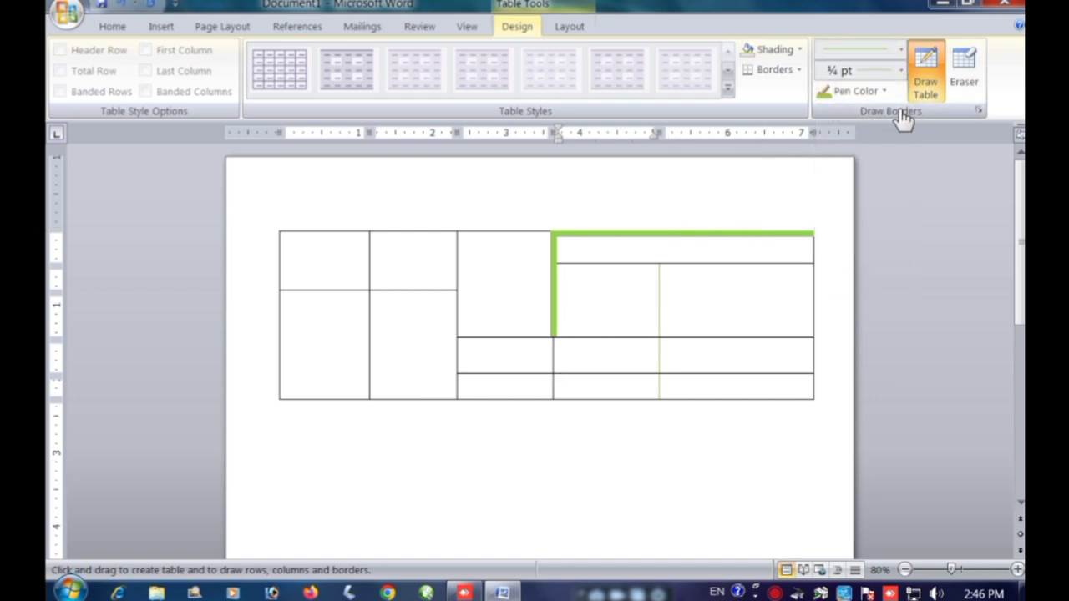
click(905, 72)
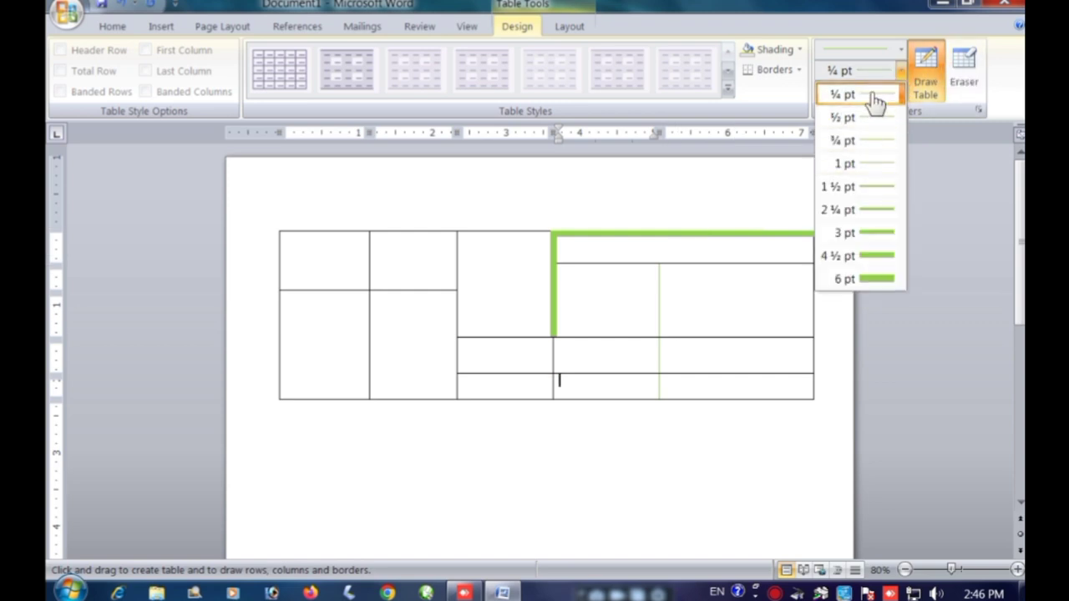
click(872, 95)
drag(725, 263, 735, 375)
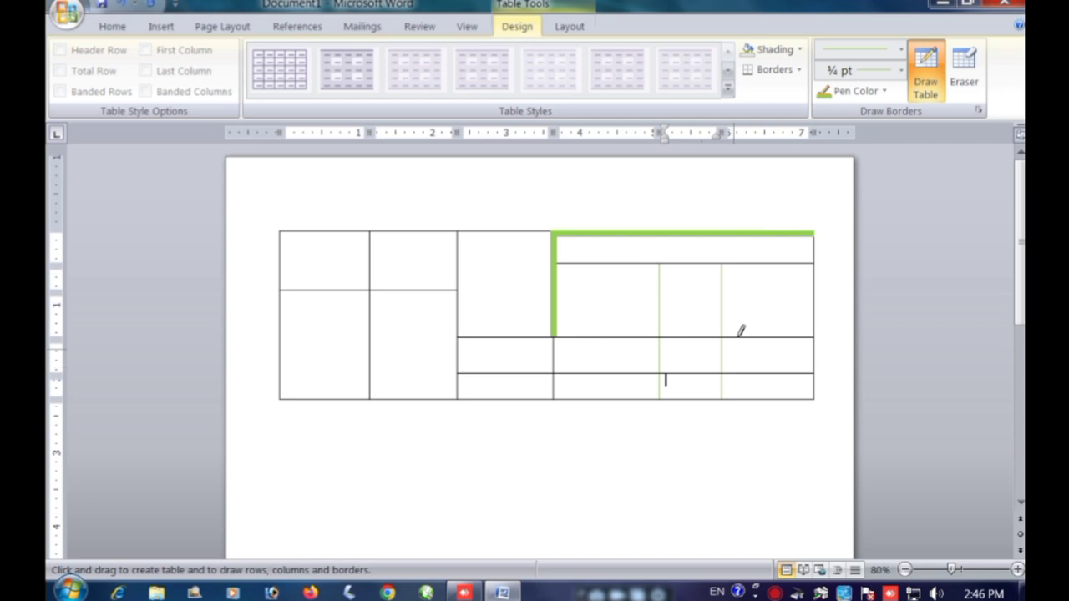
Draw a thick multi-line vertical border and a crossing horizontal border through the table.
click(901, 55)
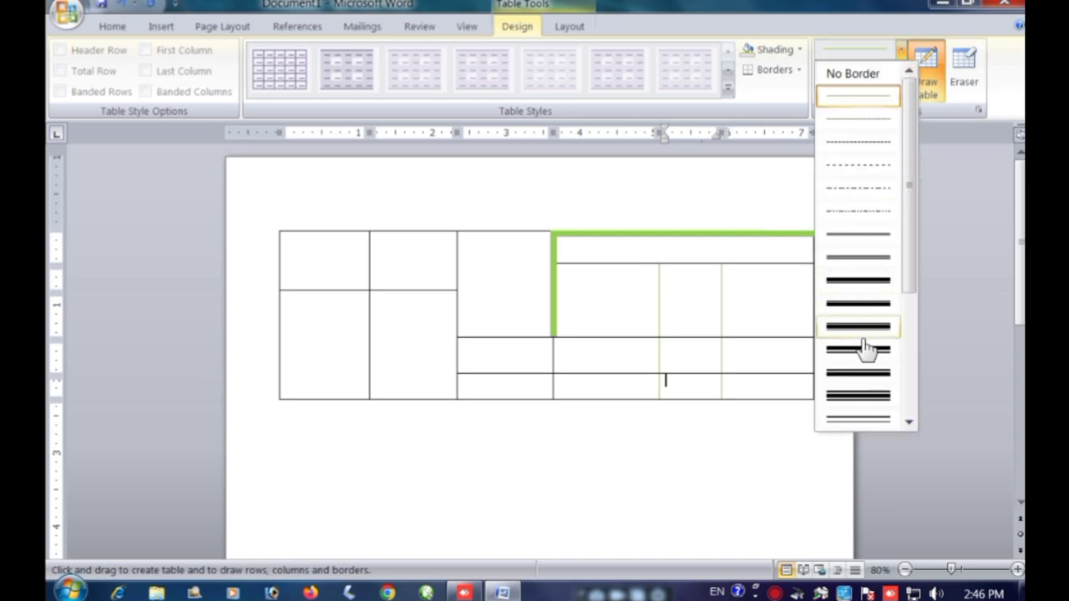
click(867, 403)
drag(420, 227, 420, 399)
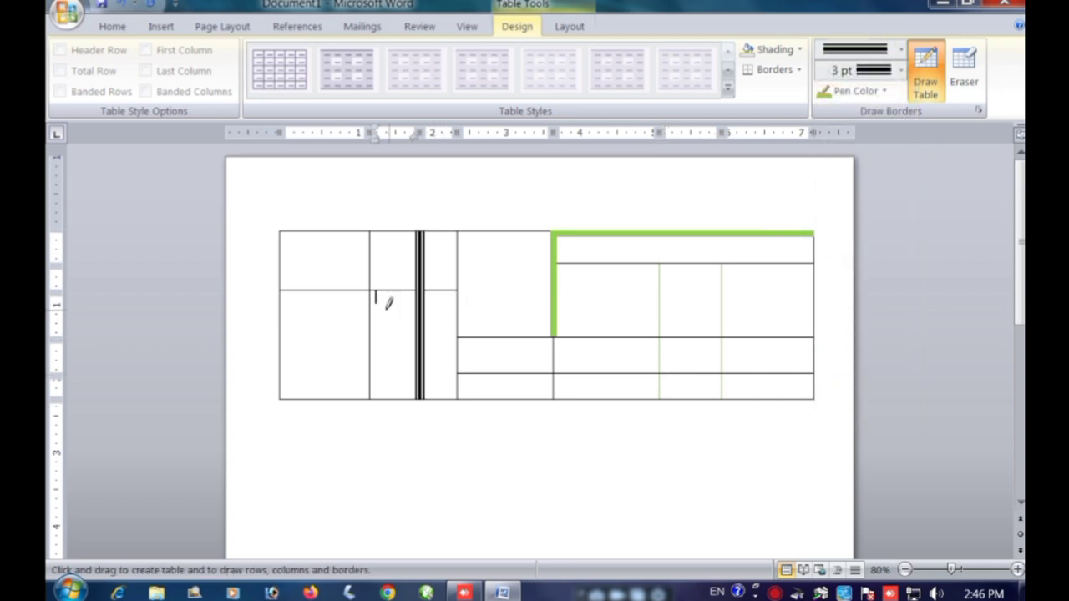
drag(376, 294, 685, 294)
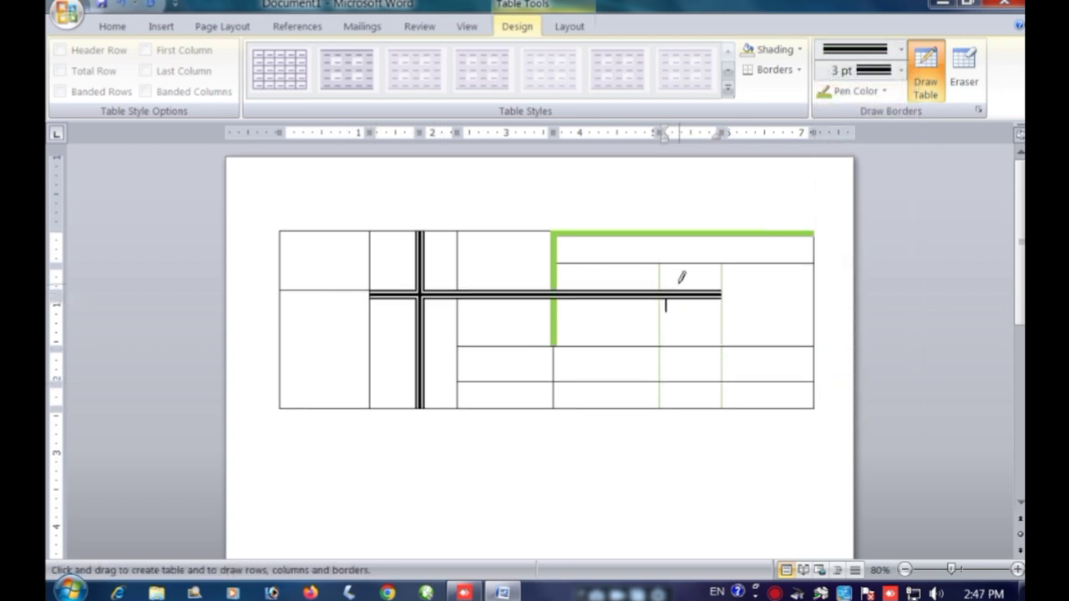
Switch to a thin single line and draw another vertical border in the right block.
click(901, 52)
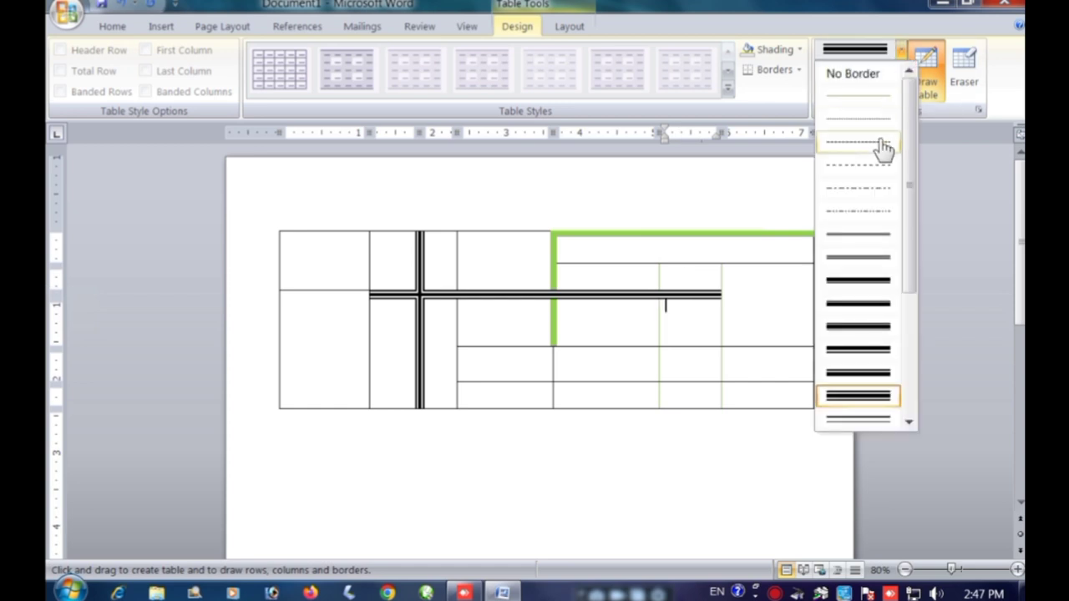
click(861, 101)
drag(554, 331, 740, 374)
drag(680, 251, 716, 393)
drag(622, 287, 622, 411)
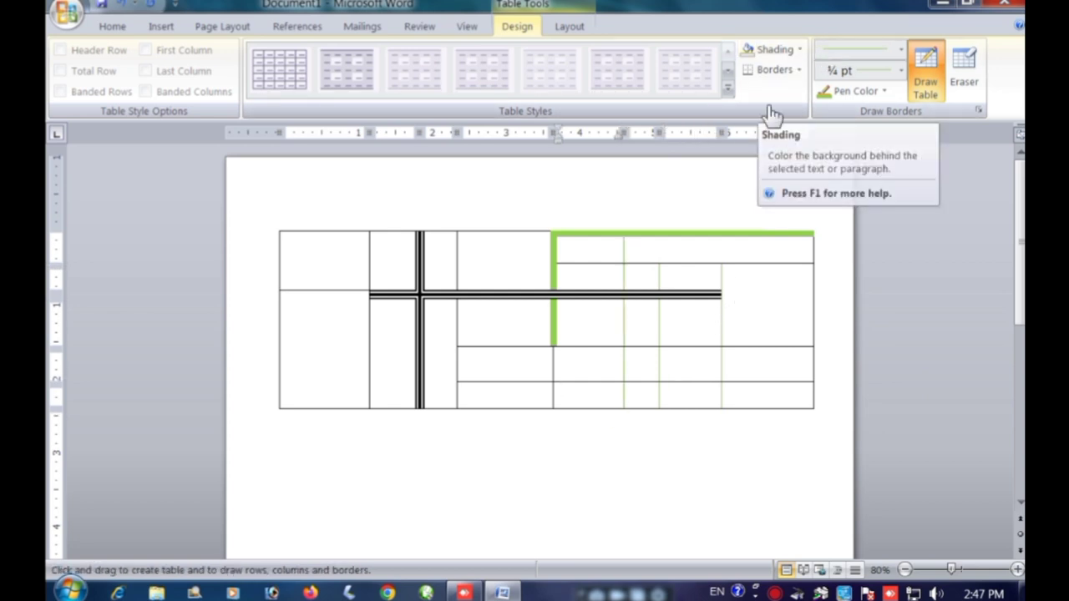
Shade the top-left cell dark navy, then reset its shading to No Color.
click(356, 262)
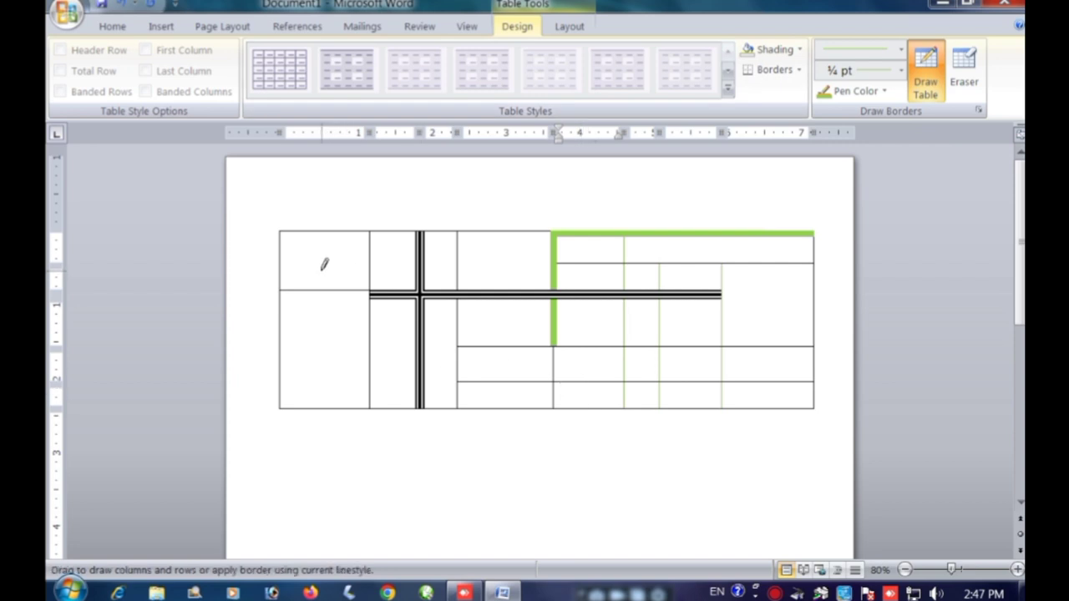
click(799, 50)
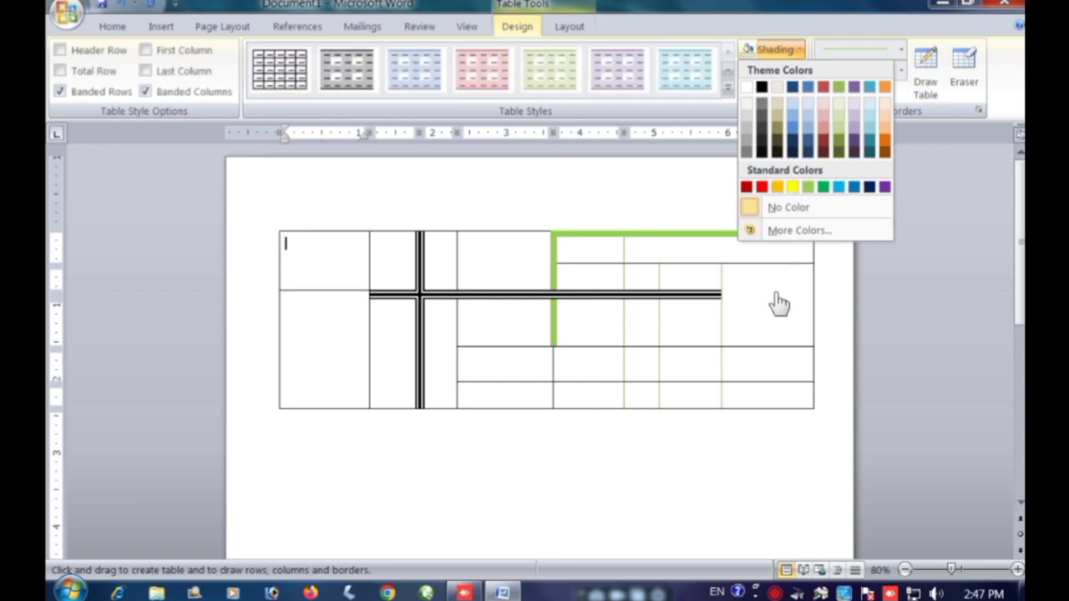
click(792, 153)
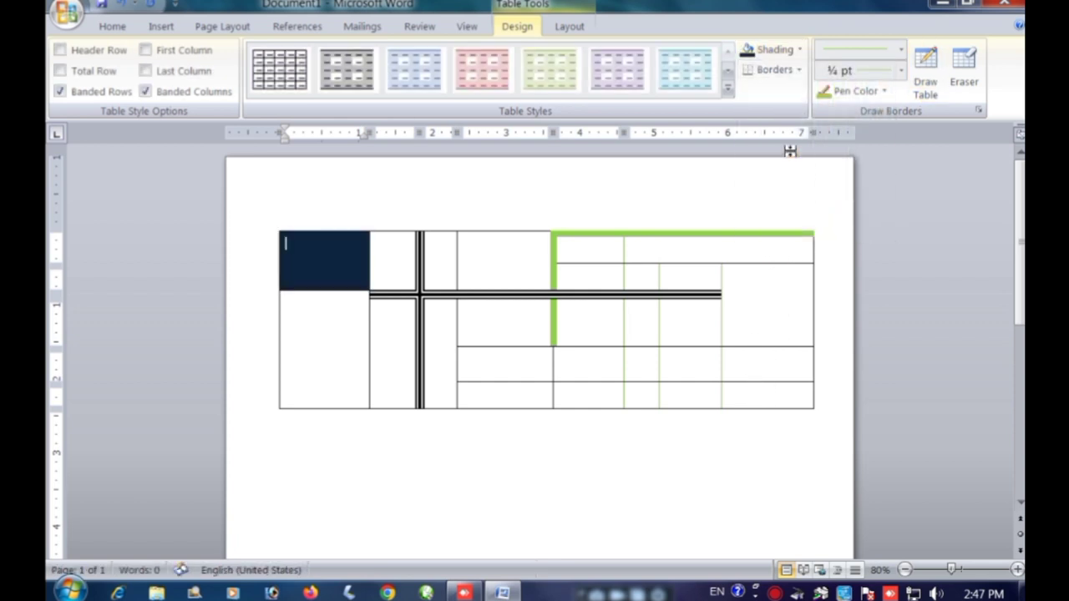
click(799, 49)
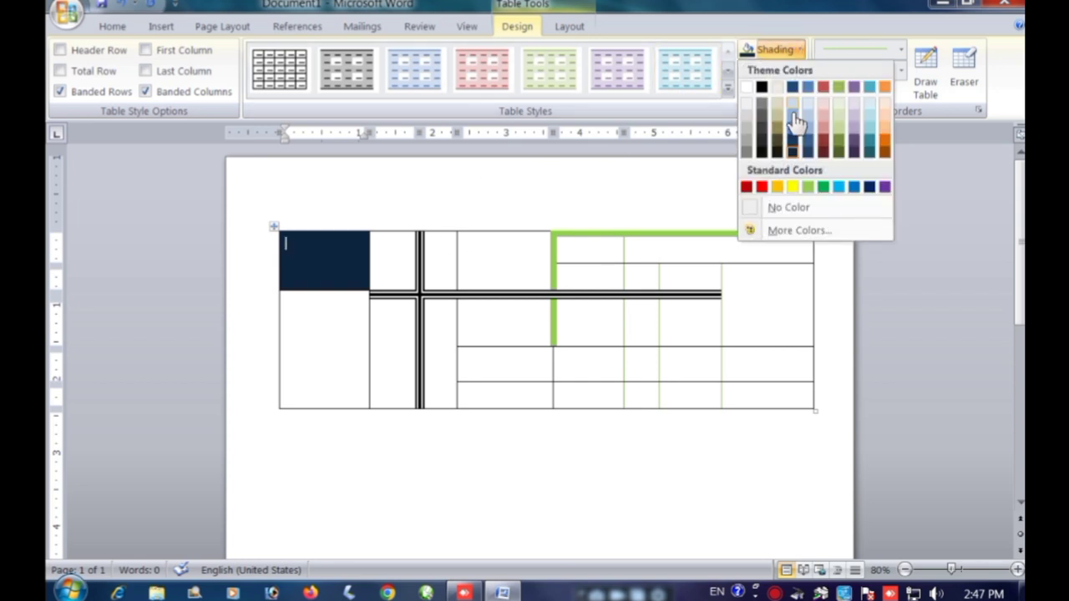
click(799, 208)
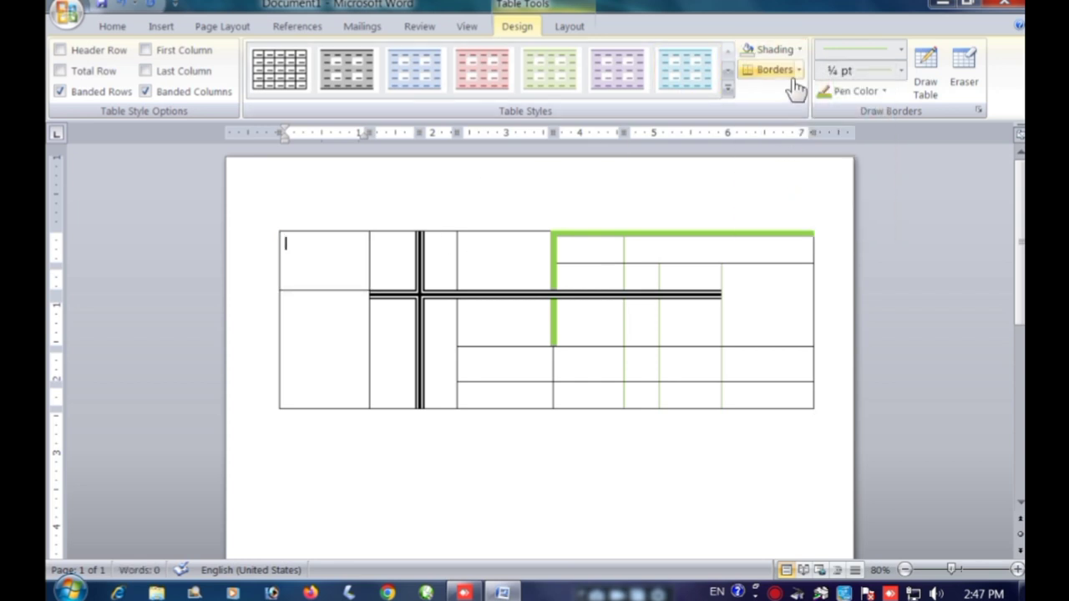
click(798, 70)
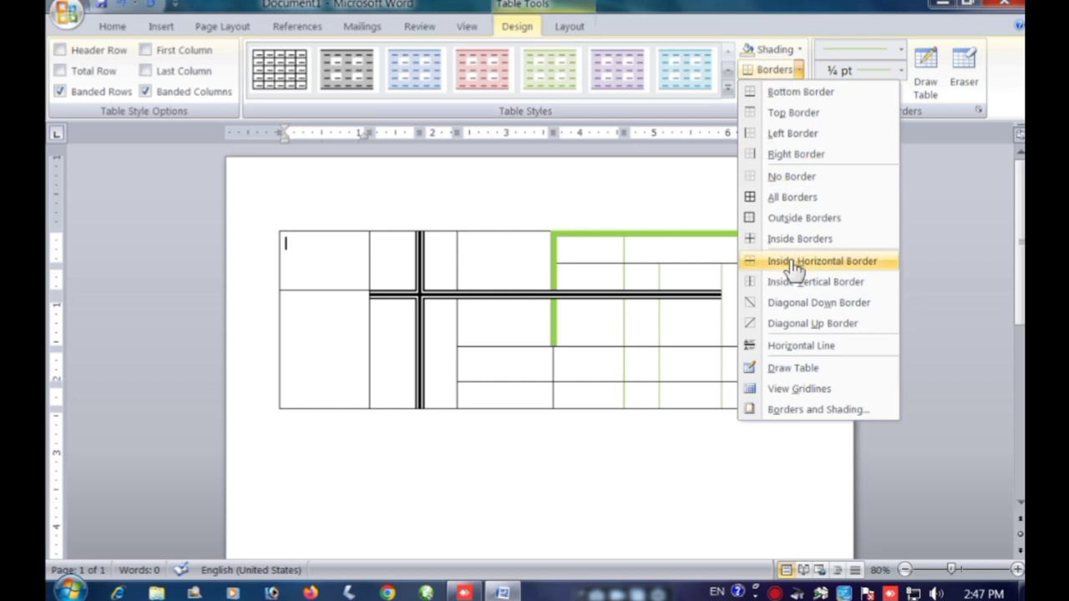
Browse the Home Borders and Insert Table menus, then show the Table Tools Layout tab.
click(111, 27)
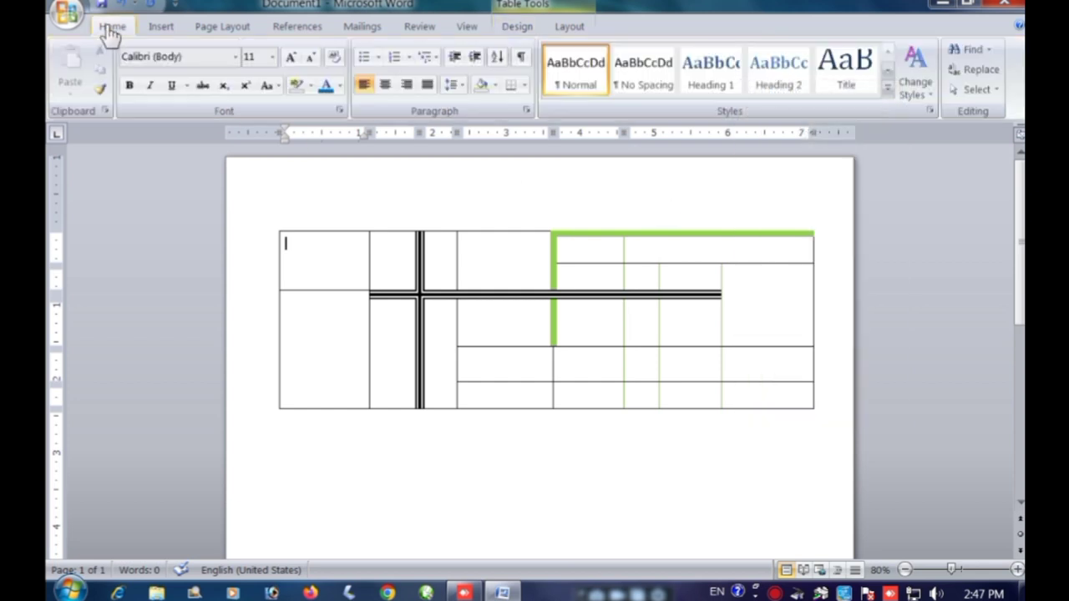
click(523, 86)
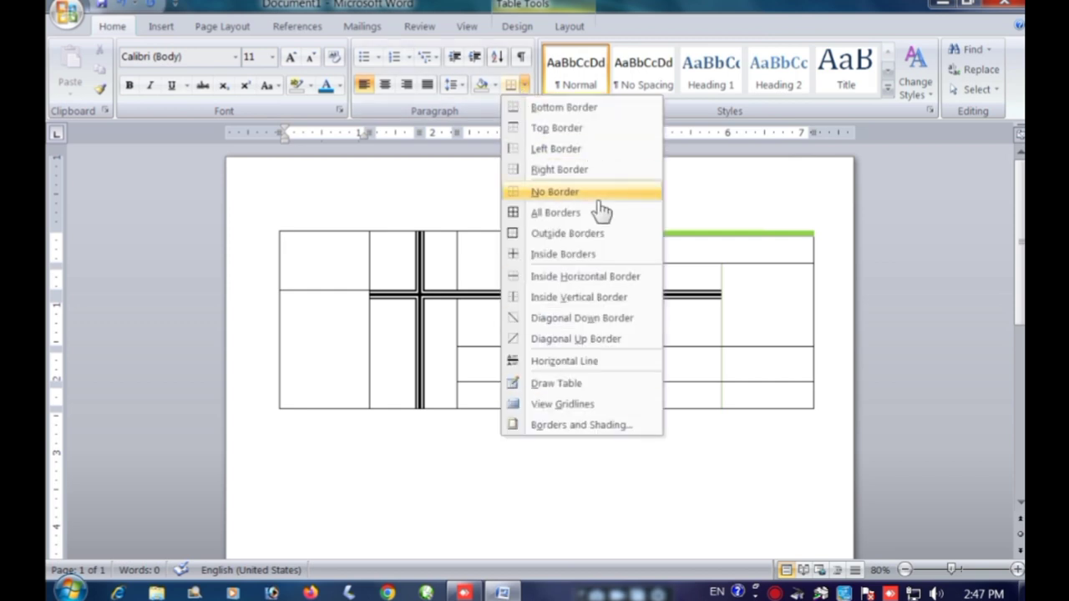
click(167, 27)
click(193, 84)
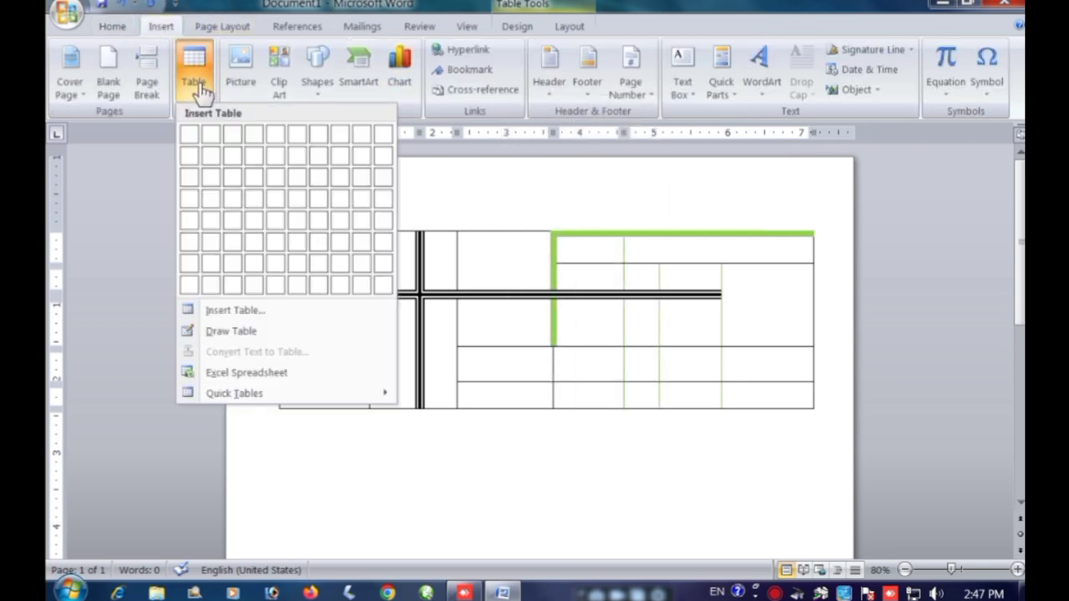
click(551, 309)
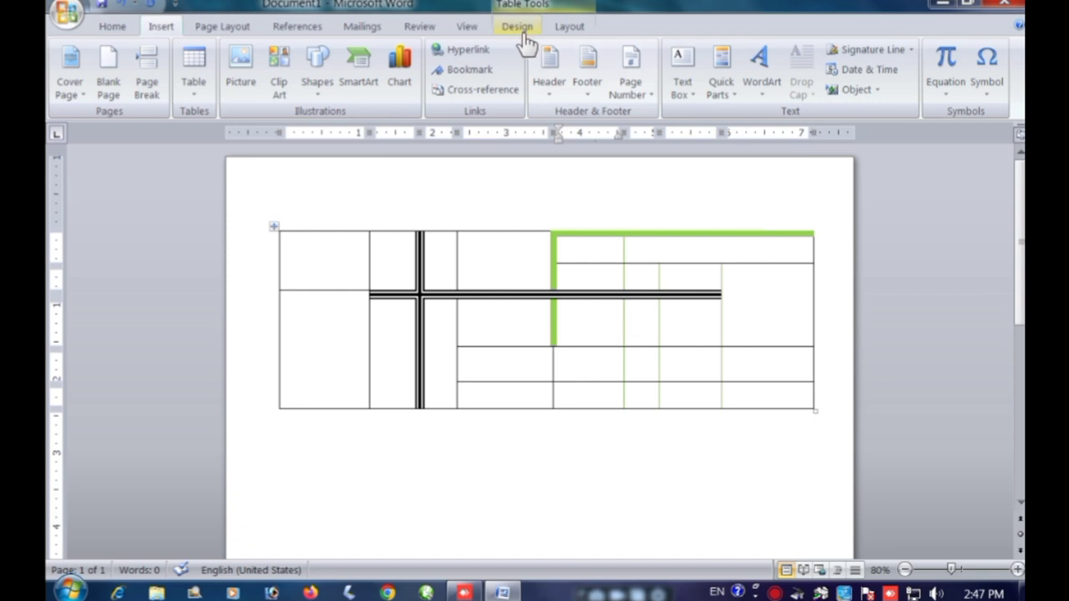
click(517, 28)
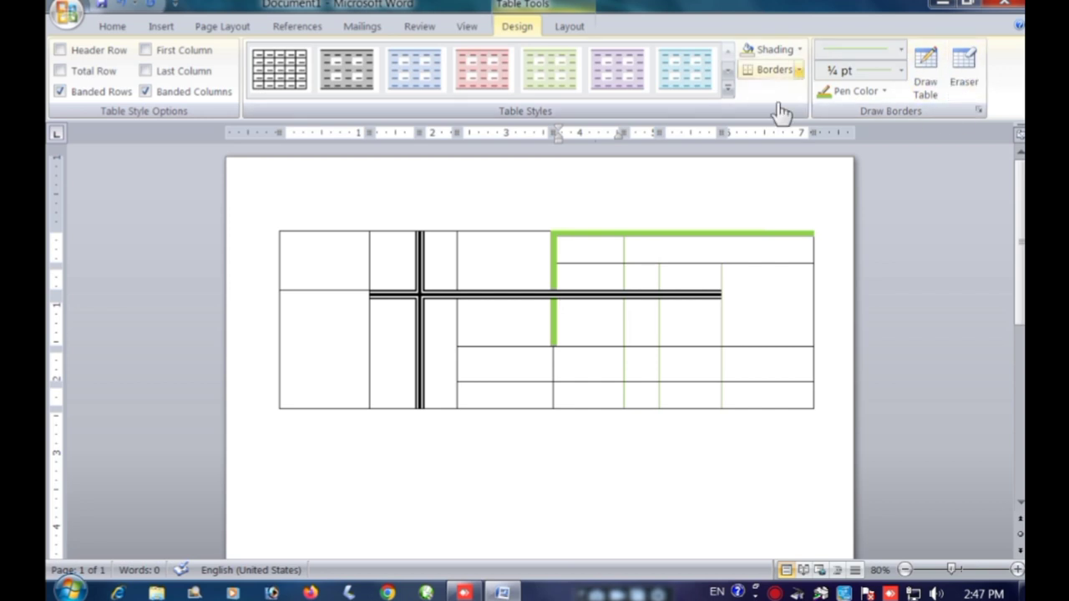
click(561, 30)
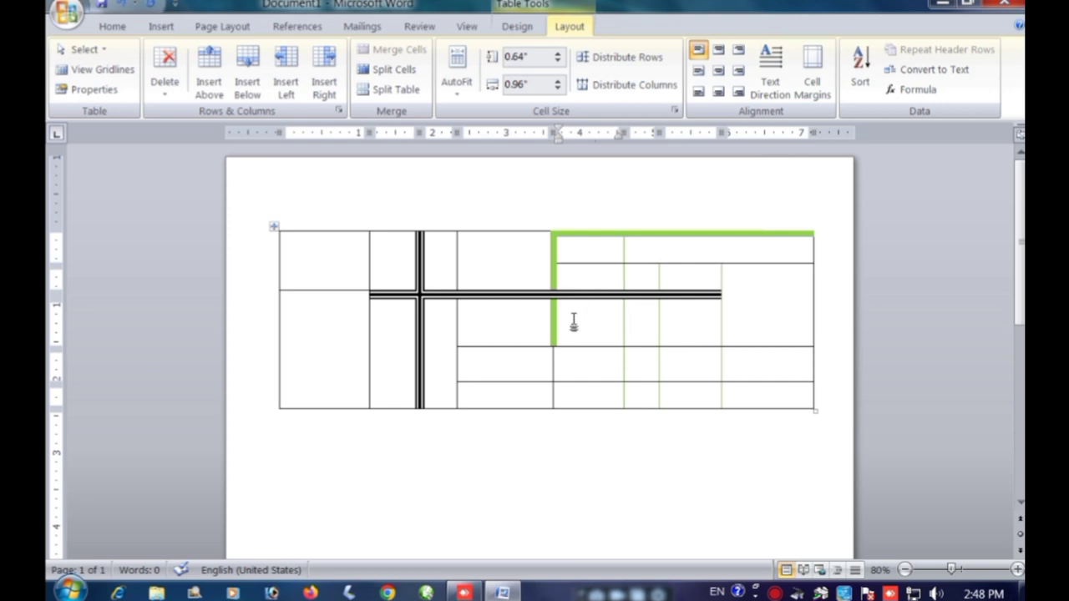
Finish typing 786, try several cell alignments and text directions, then return it to horizontal.
text(78)
click(719, 52)
click(738, 52)
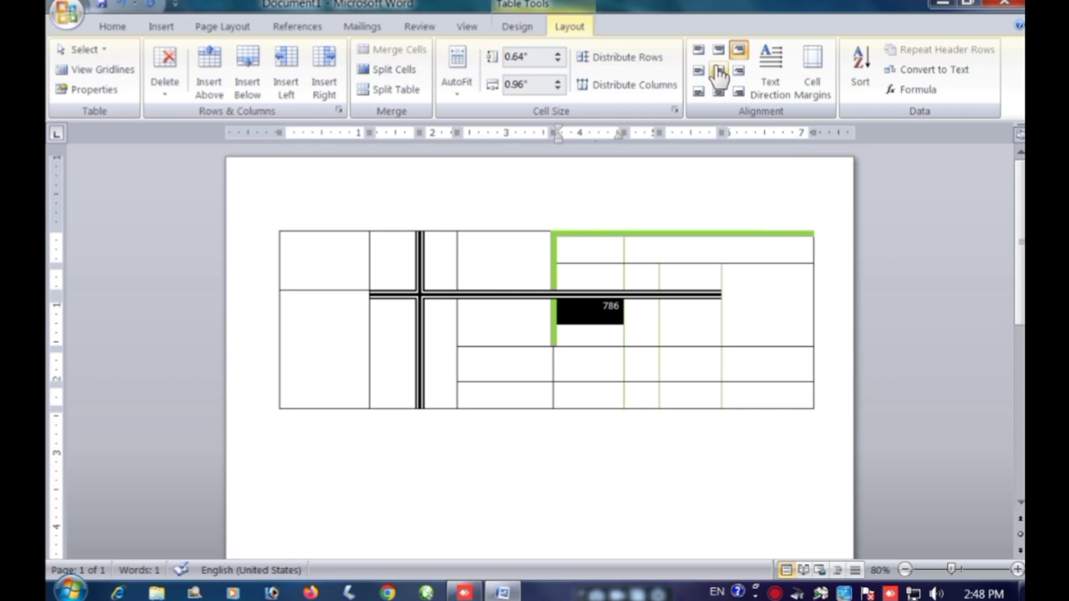
click(719, 72)
click(718, 91)
click(698, 91)
click(772, 79)
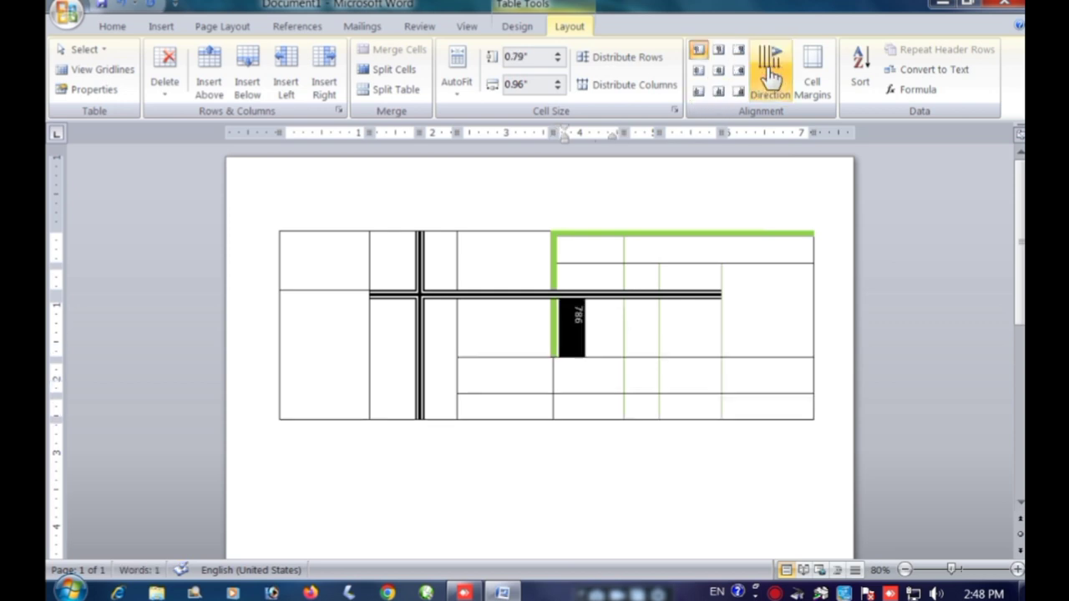
click(772, 76)
click(771, 77)
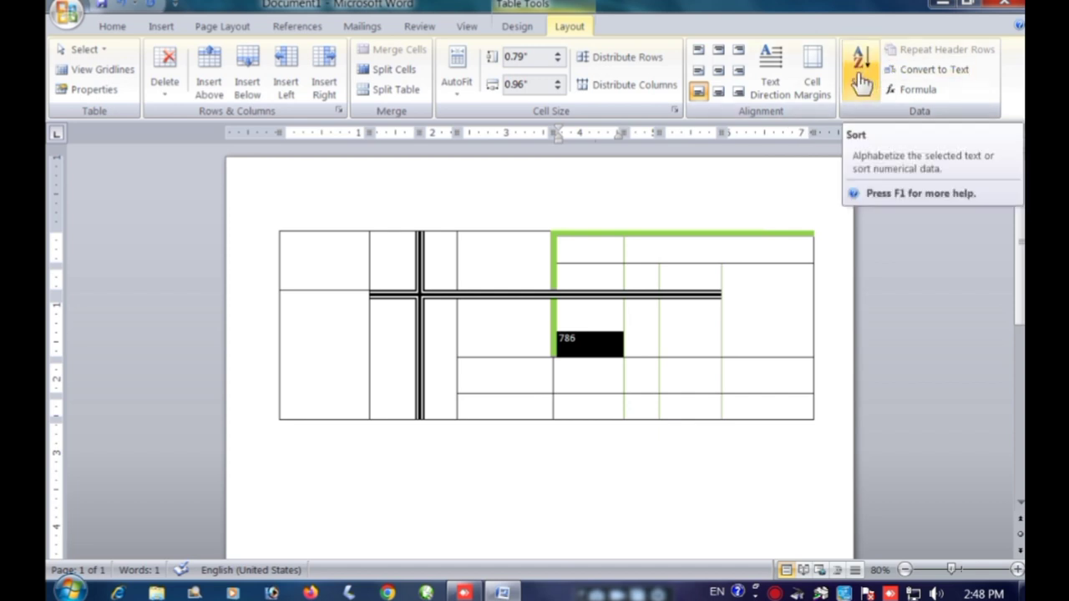
Add 1, 3, 2 and 5 on separate lines under 786, select them, and open Sort.
click(595, 333)
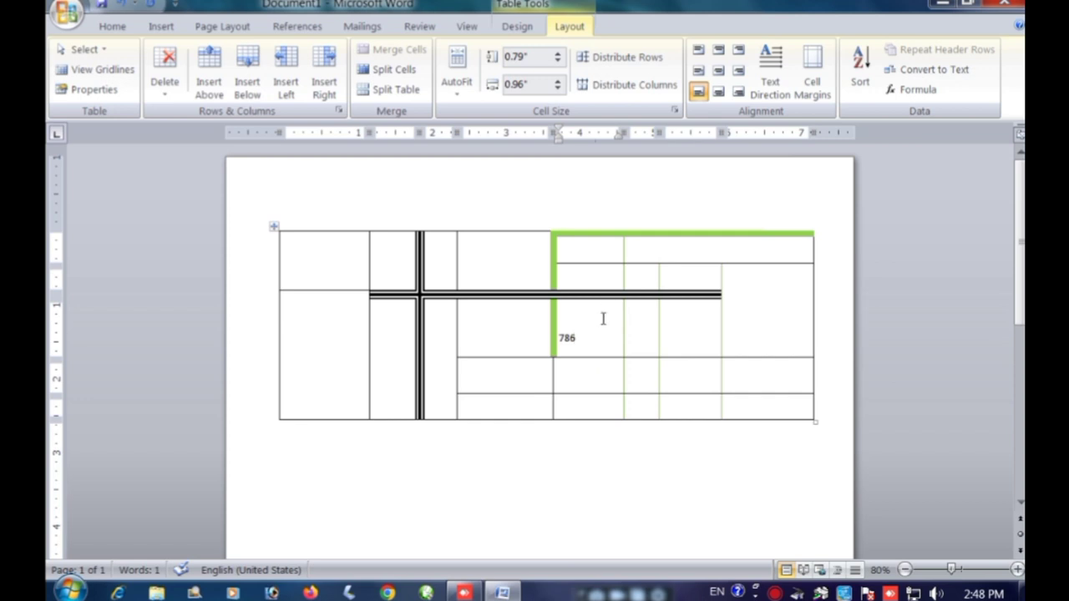
key(Return)
text(1)
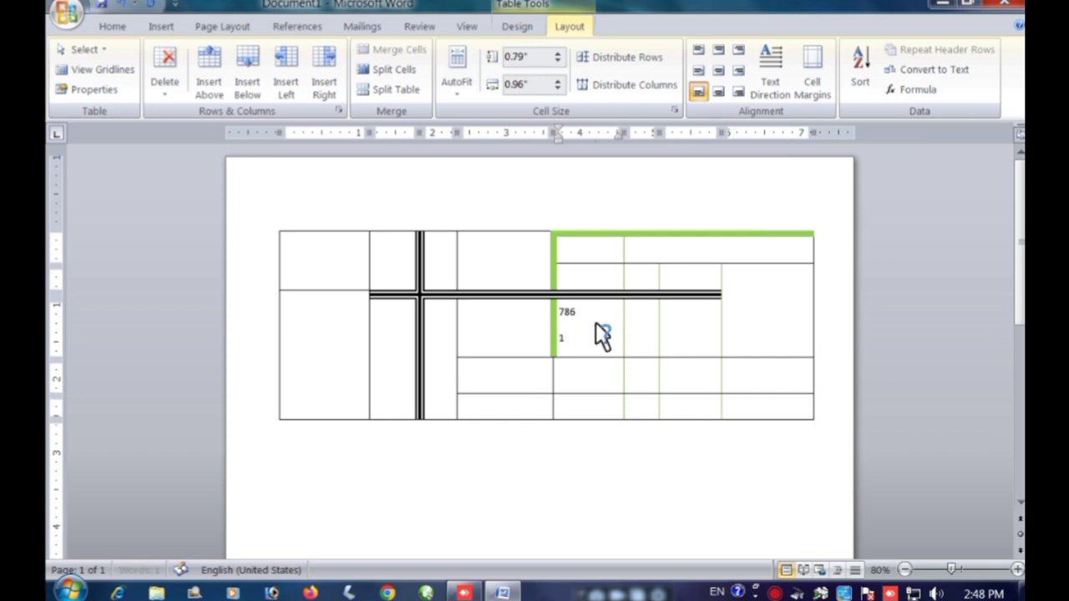
key(Return)
text(3)
key(Return)
text(2)
key(Return)
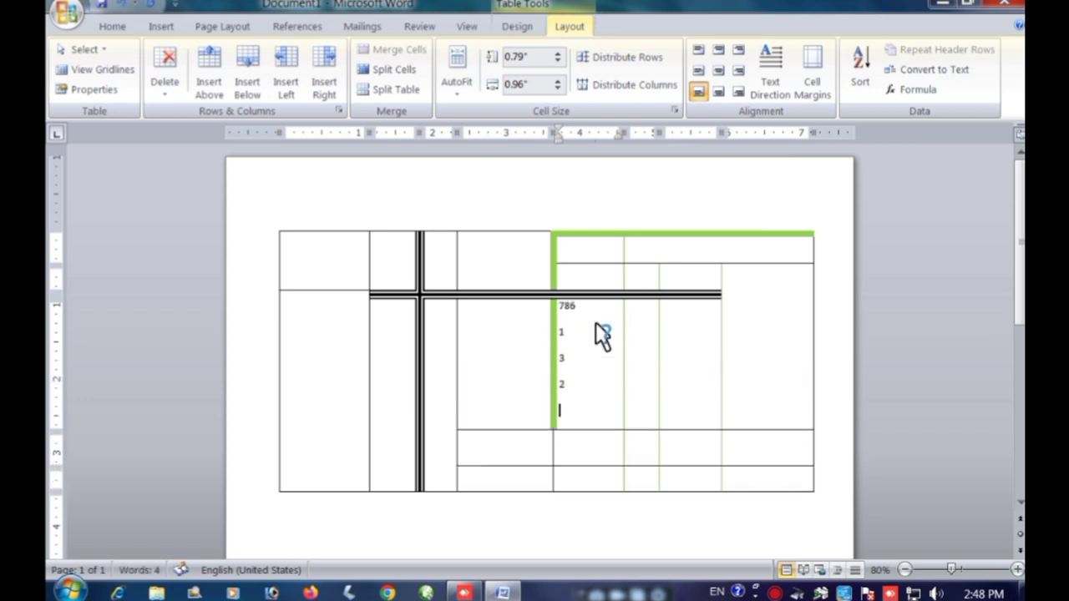
text(5)
key(shift+Up)
key(shift+Up)
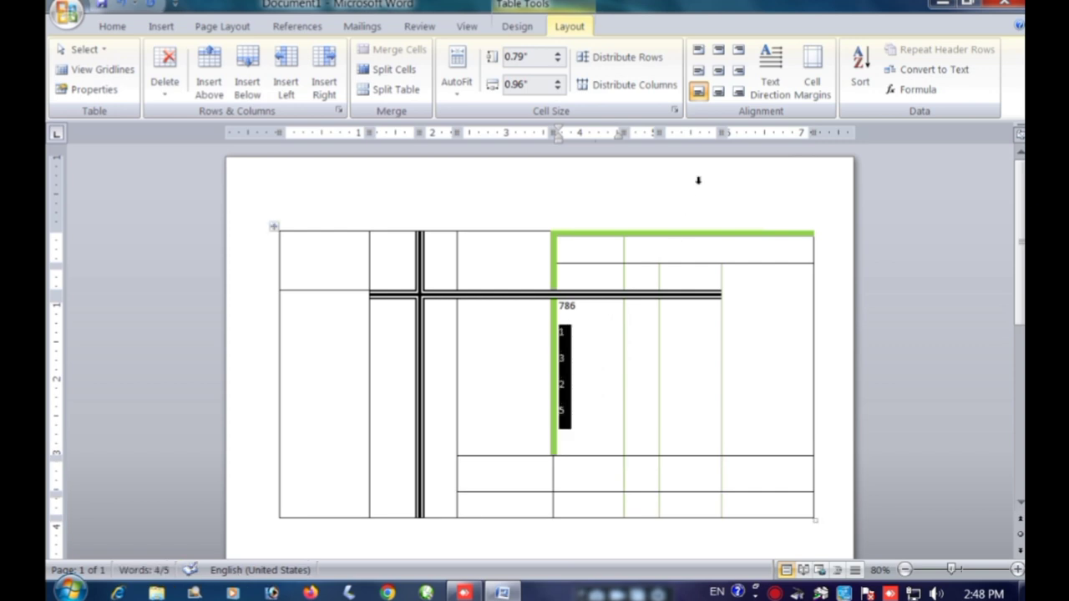
click(860, 67)
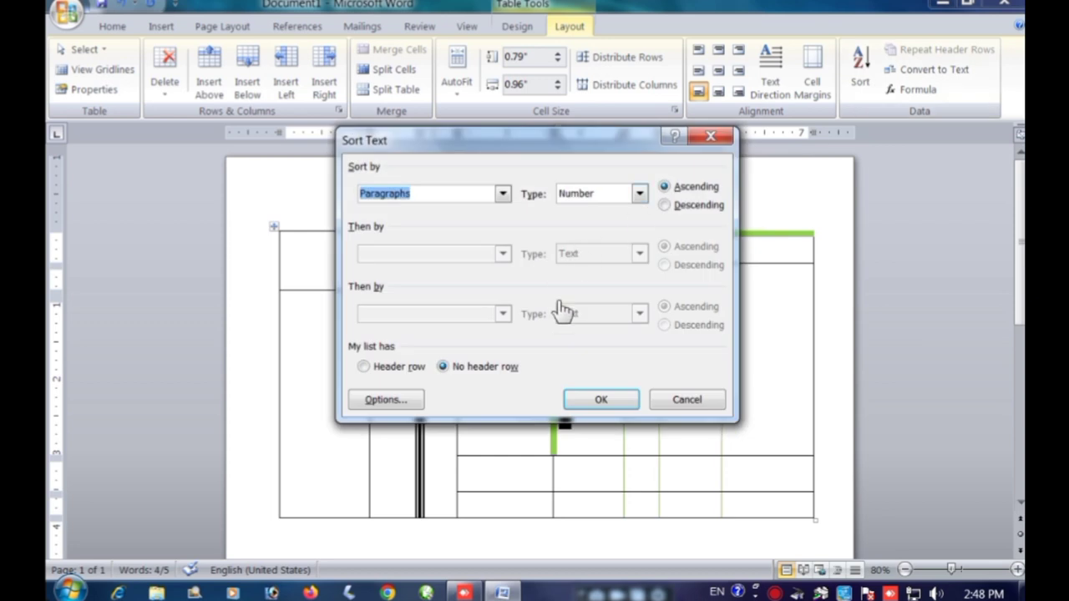
Sort the numbers ascending to 1, 2, 3, 5, then open Cell Margins.
click(601, 402)
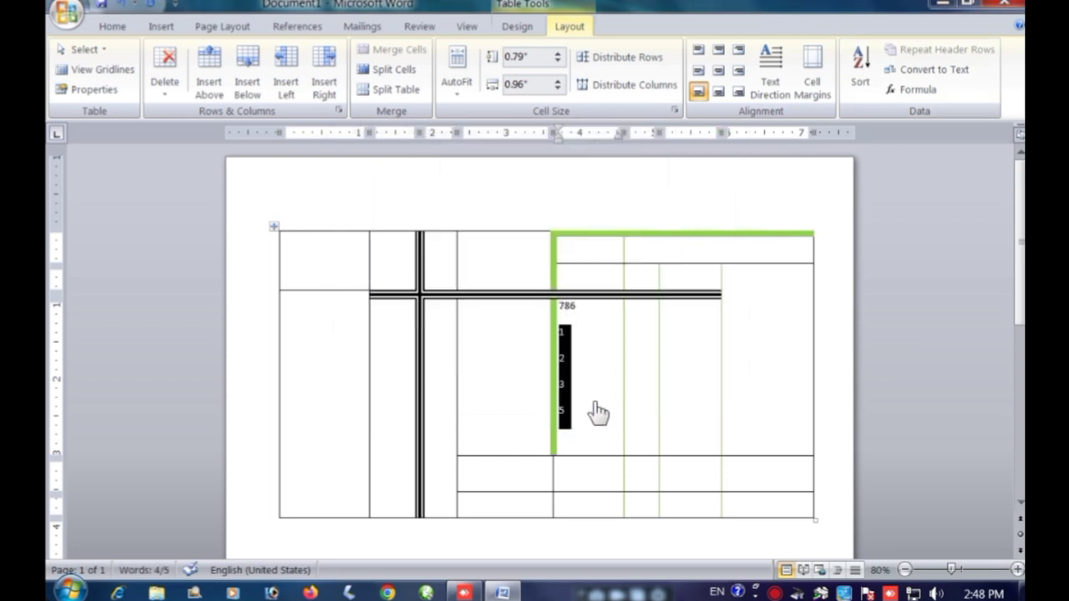
click(814, 77)
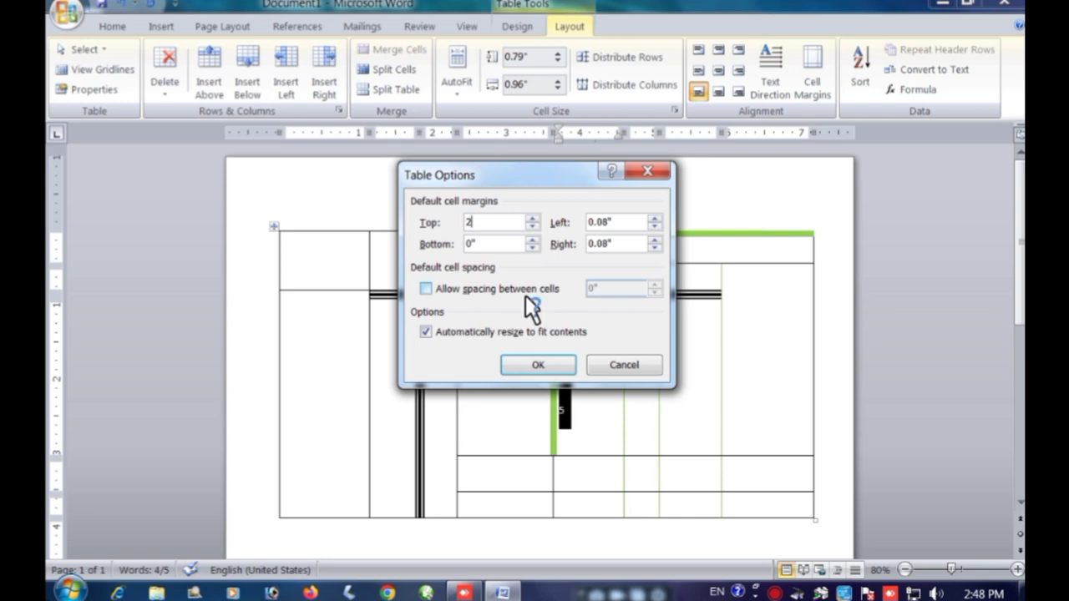
Apply a 2-inch top cell margin, check the taller table, then reset the top margin to 0.
key(Return)
scroll(534, 362, down, 5)
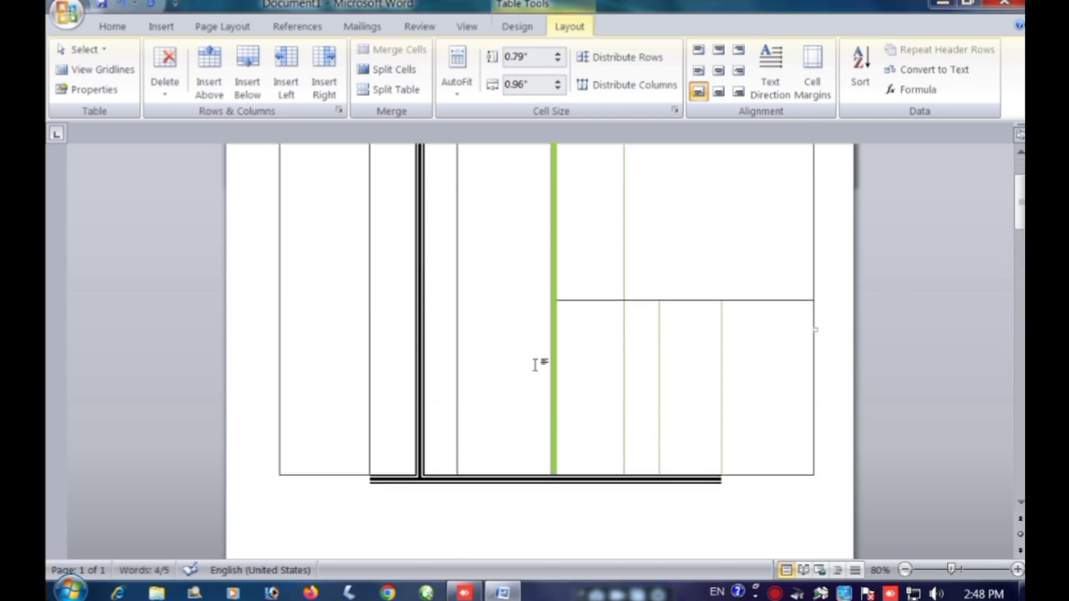
scroll(535, 361, up, 5)
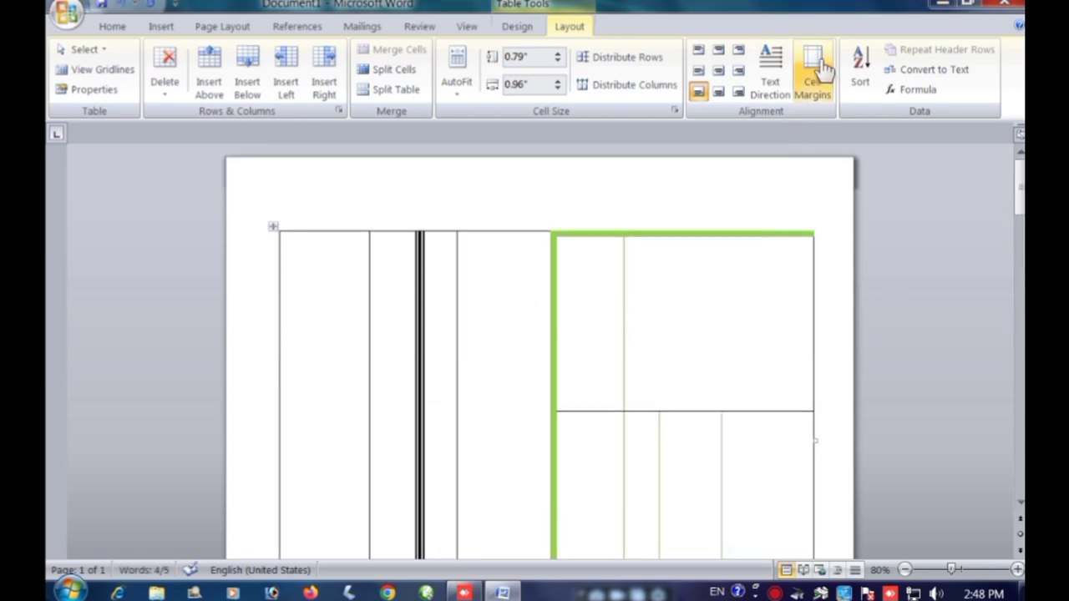
click(814, 75)
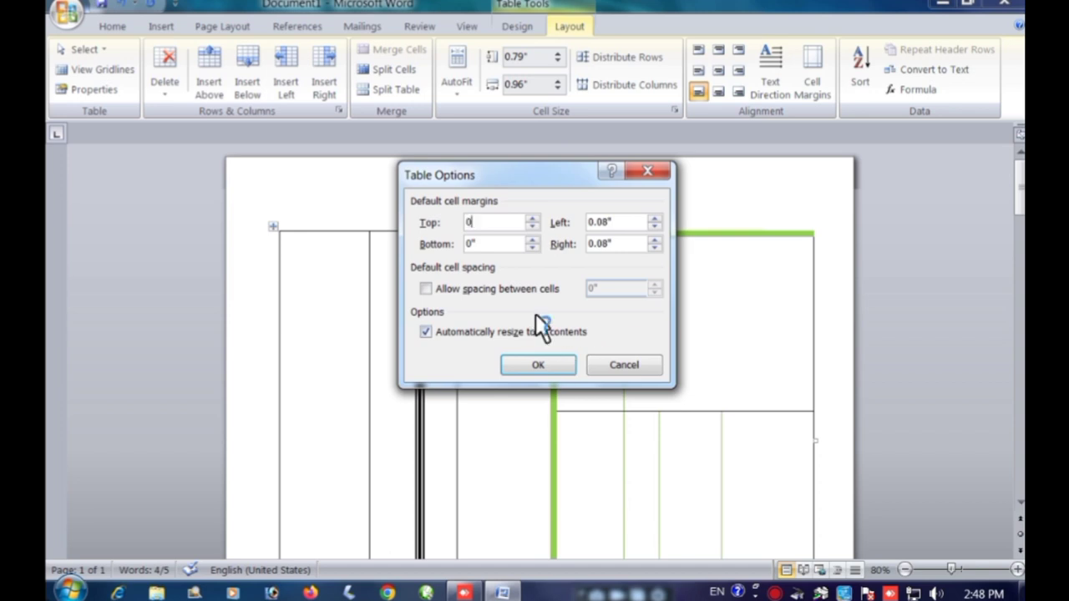
key(Return)
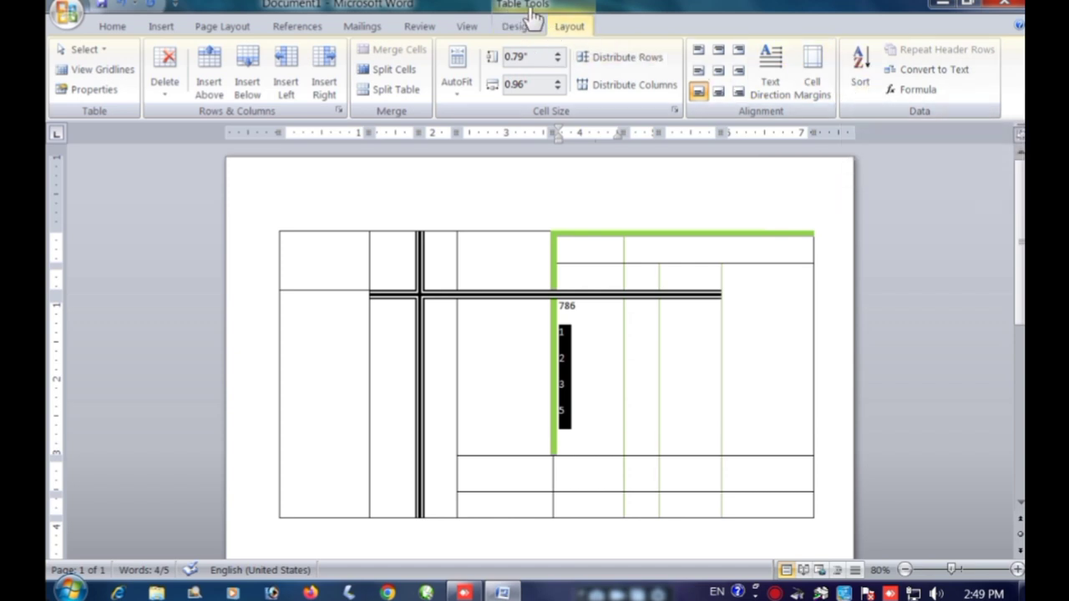
Show the table's Design options and select the table's first column.
click(518, 30)
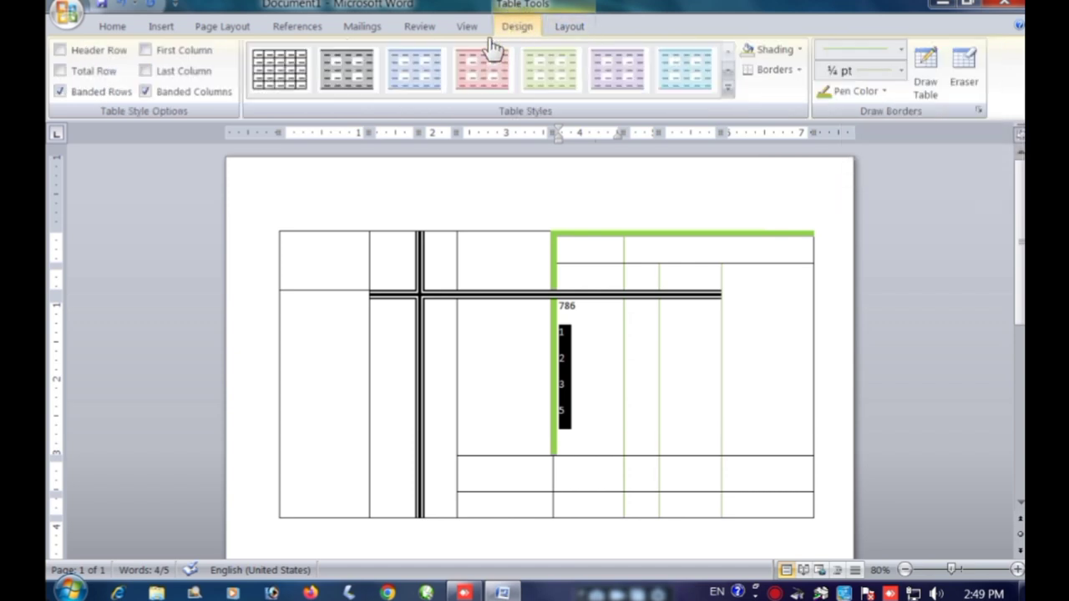
click(281, 199)
scroll(499, 457, down, 2)
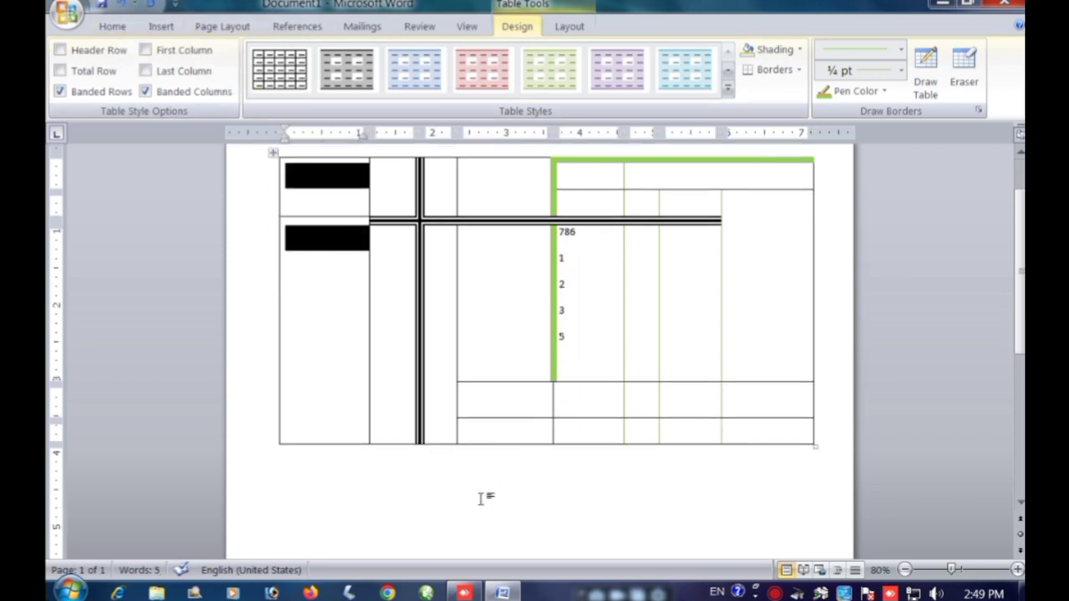
Place the caret on the empty line below the table and open Insert > Table.
click(485, 498)
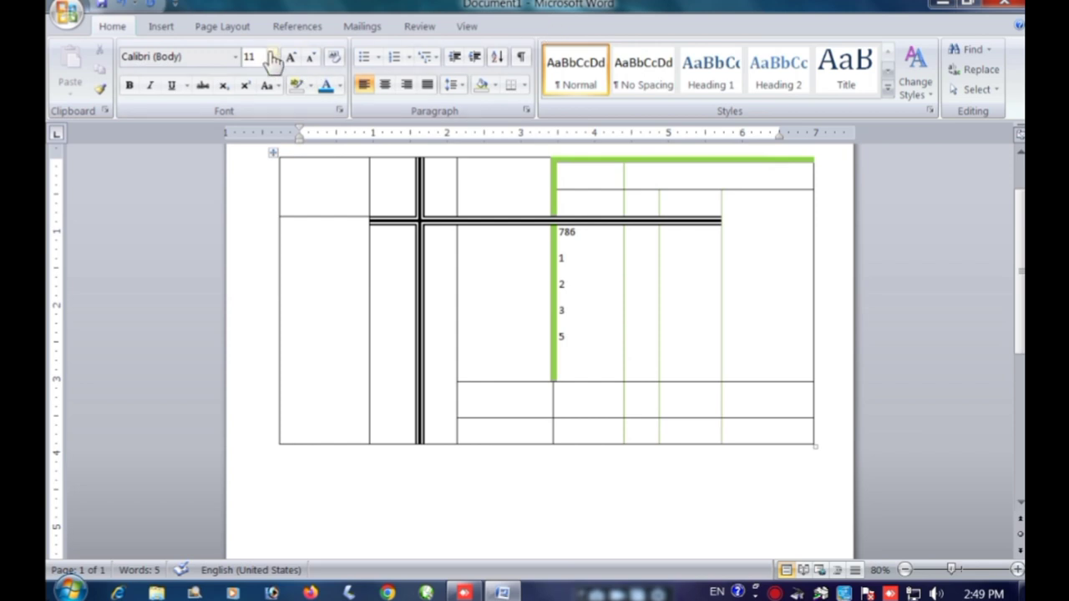
click(160, 26)
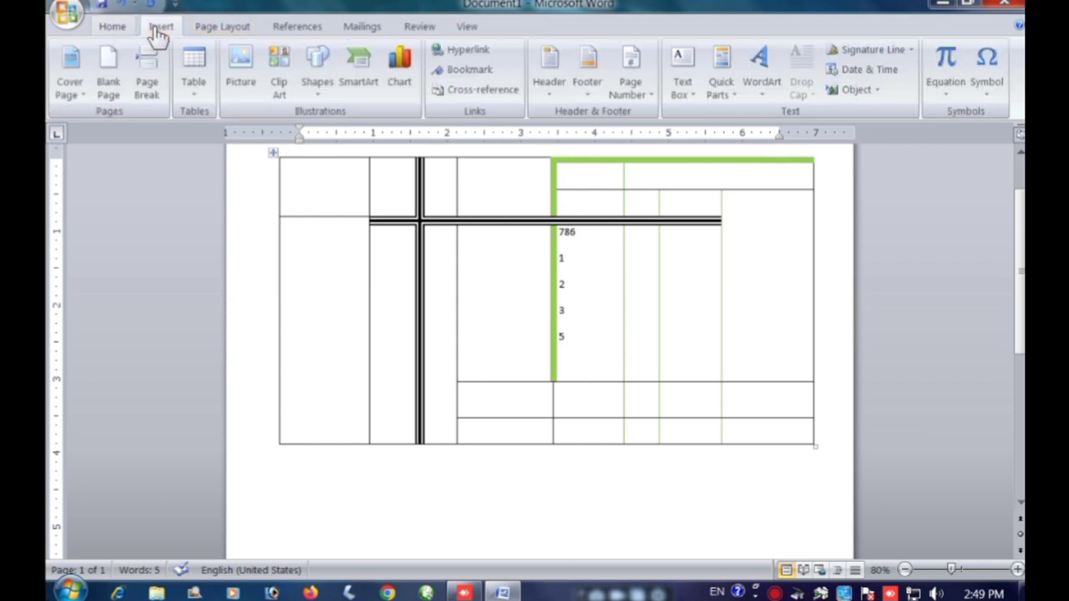
click(200, 92)
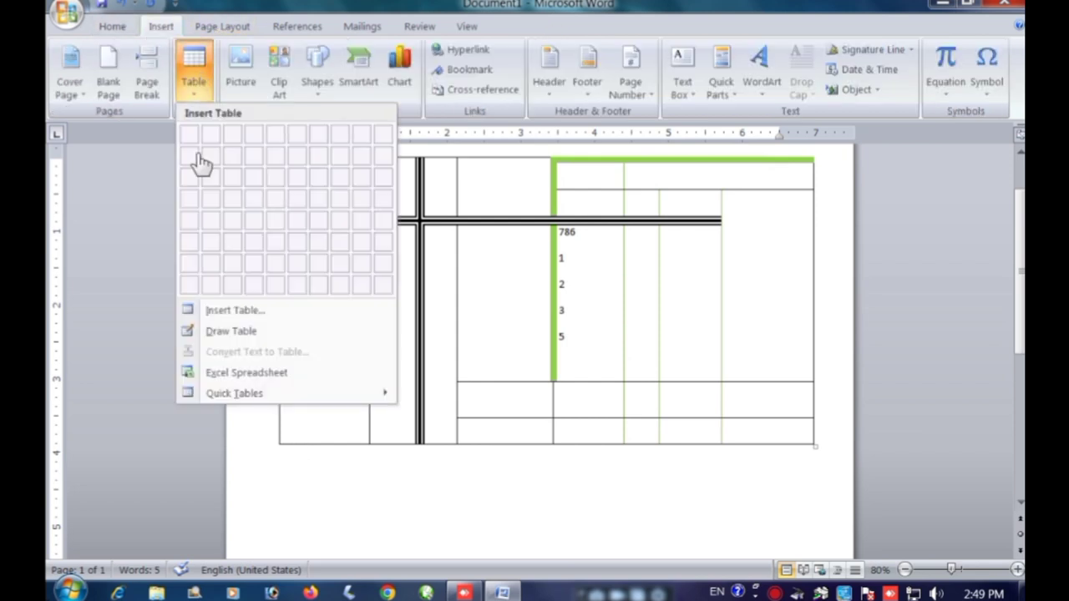
Embed an Excel Spreadsheet below the table, exit it, and reopen the Table dropdown.
click(233, 378)
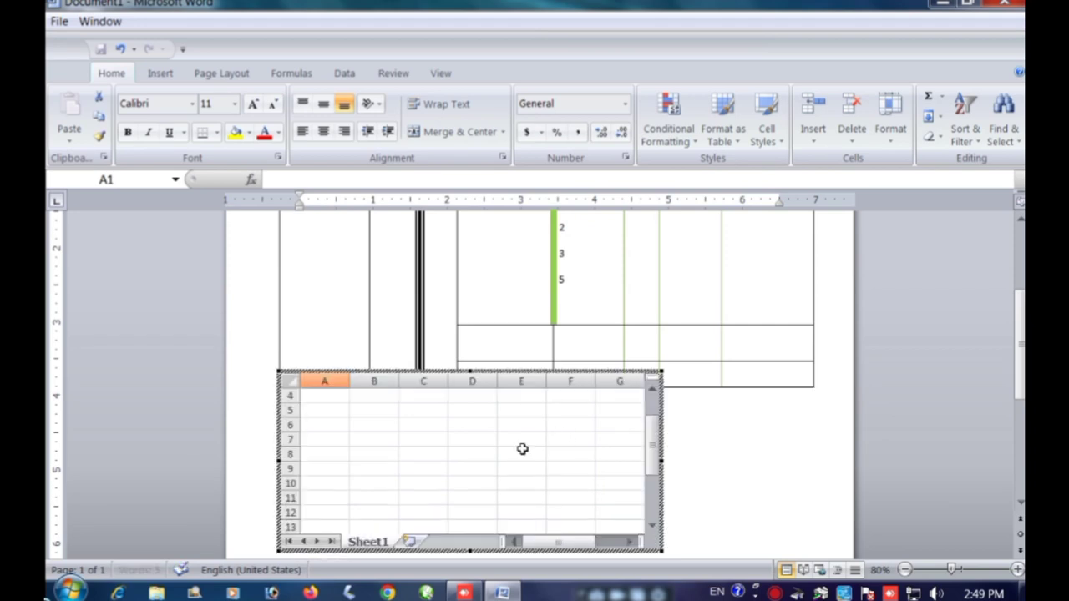
click(124, 52)
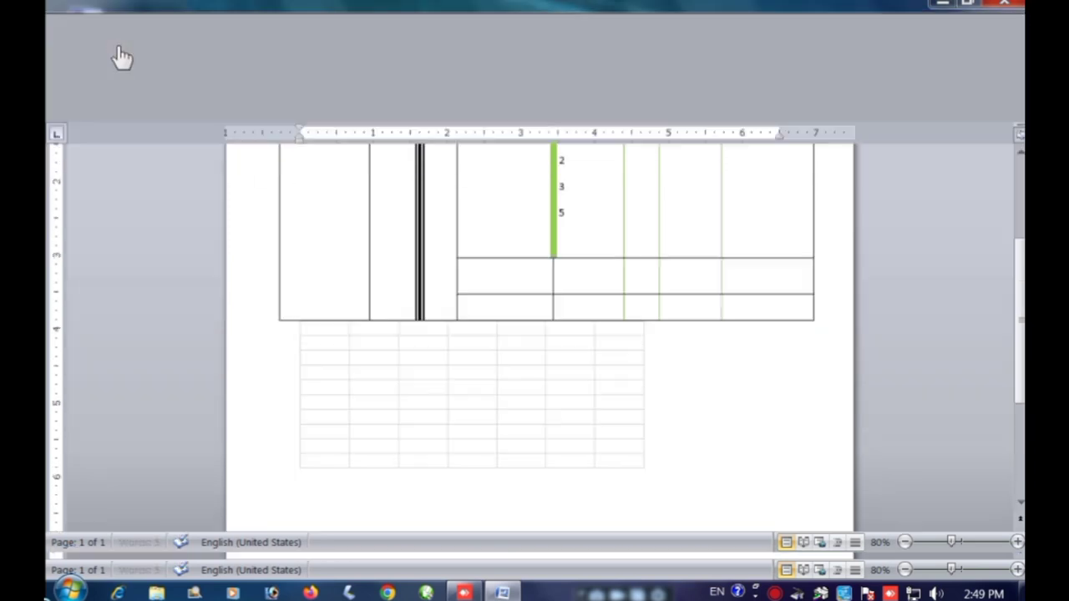
click(214, 75)
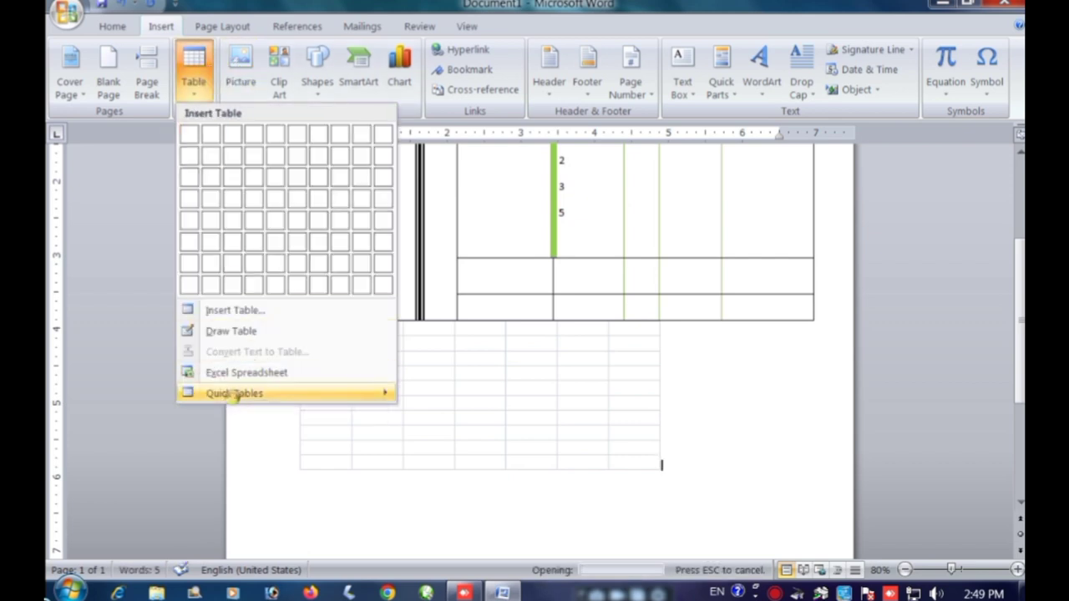
Insert the Calendar 2 quick table for May beneath the Excel worksheet.
mouse_move(240, 405)
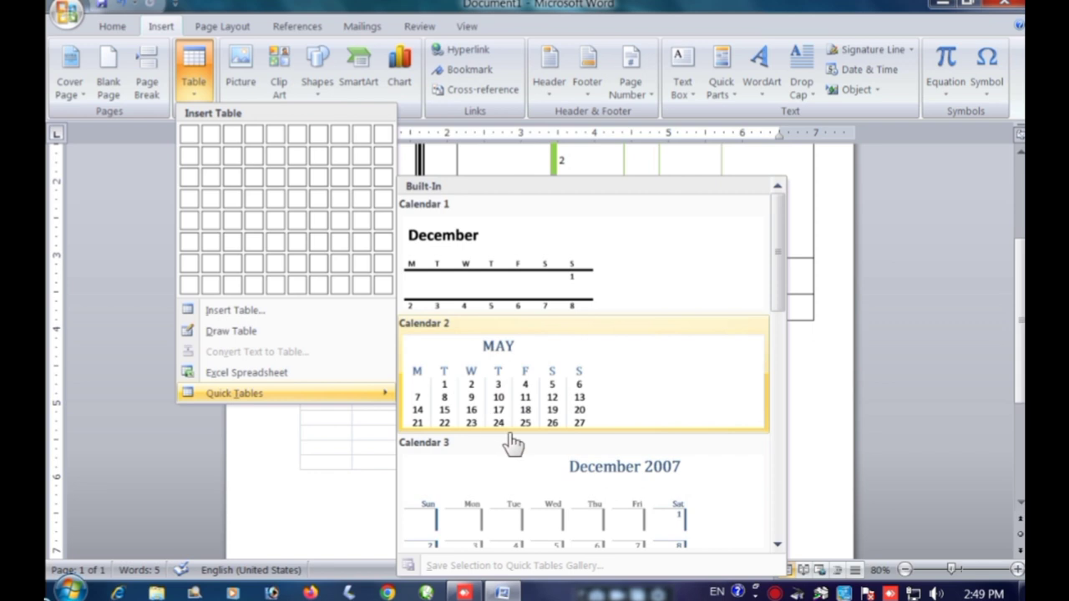
scroll(506, 443, down, 5)
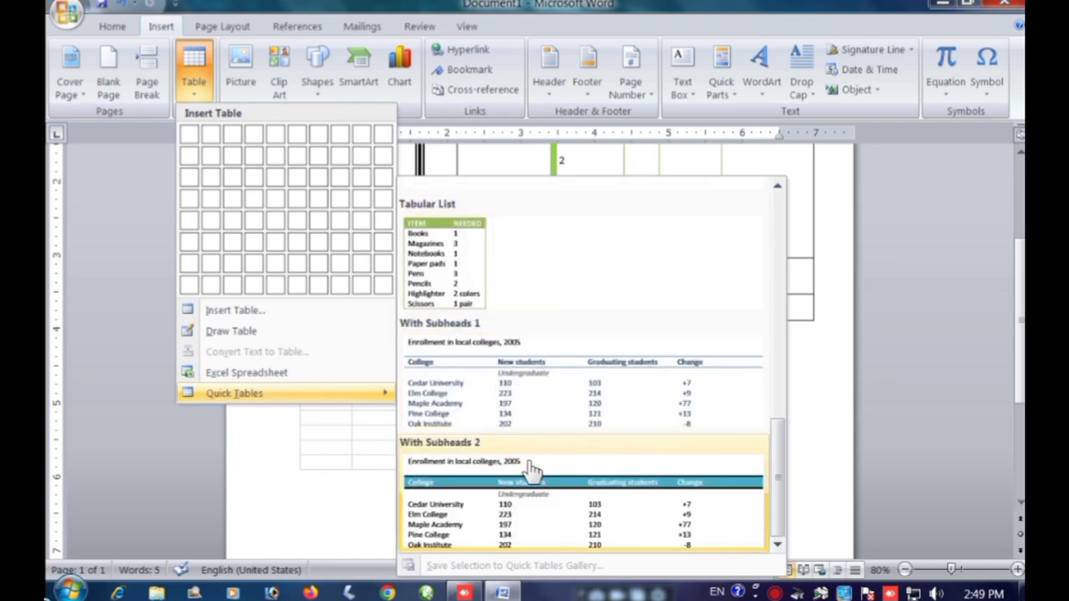
scroll(526, 459, up, 5)
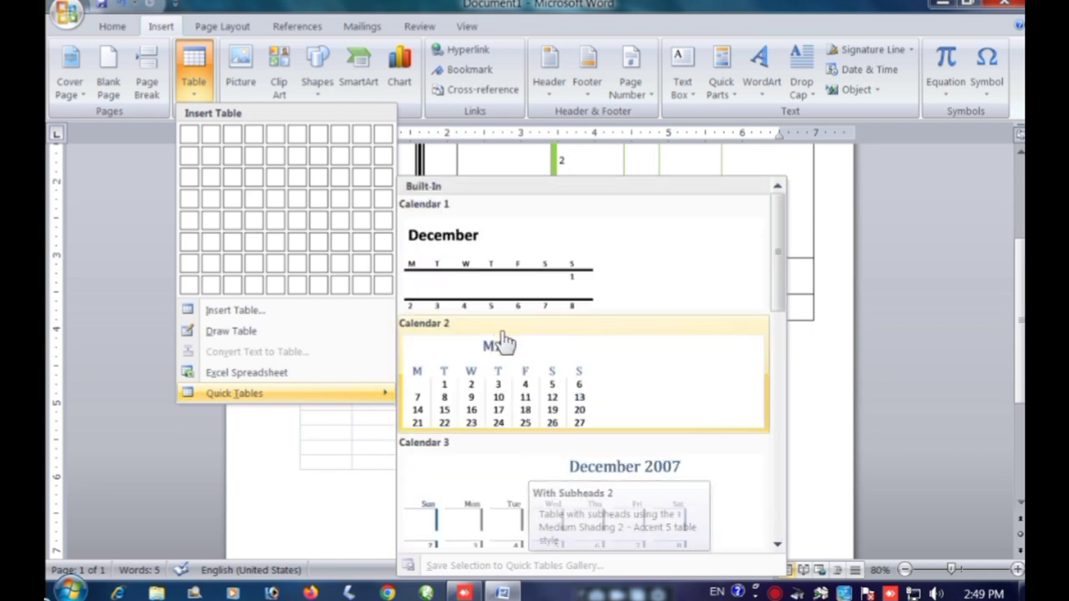
click(497, 392)
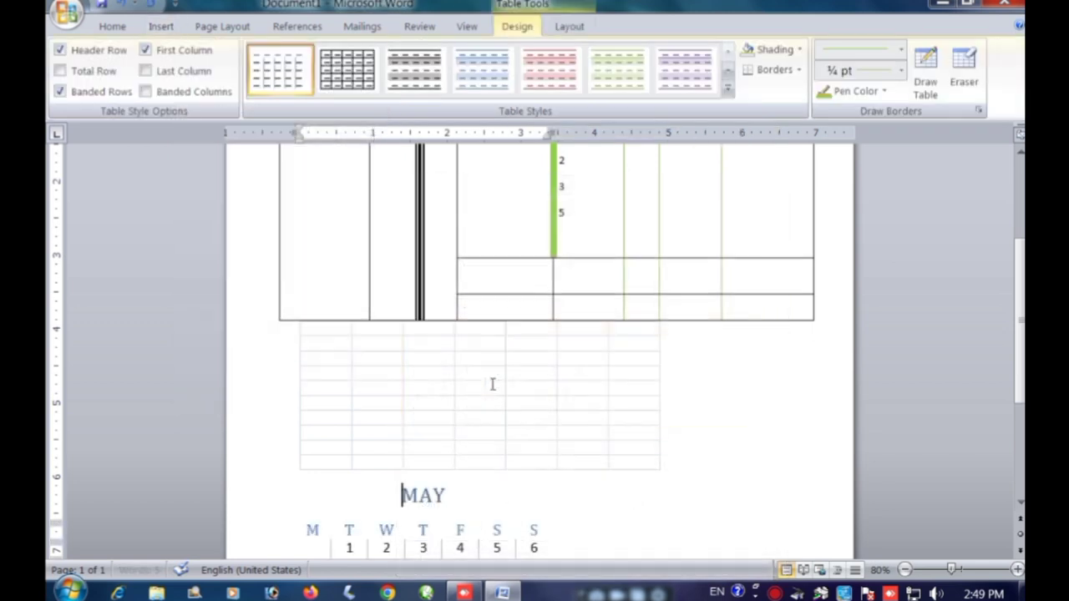
scroll(414, 455, down, 2)
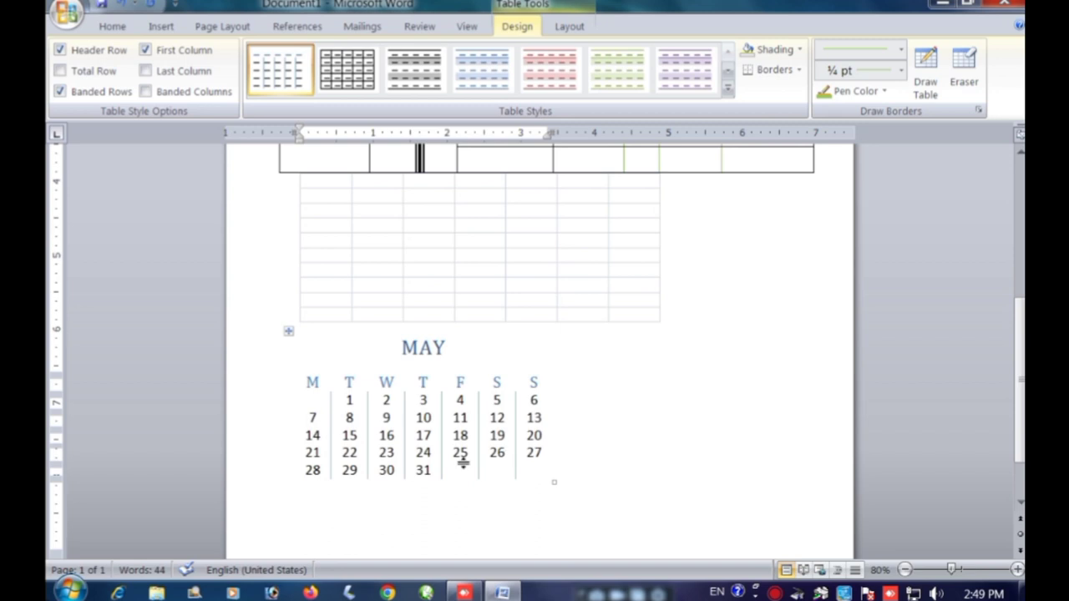
click(163, 27)
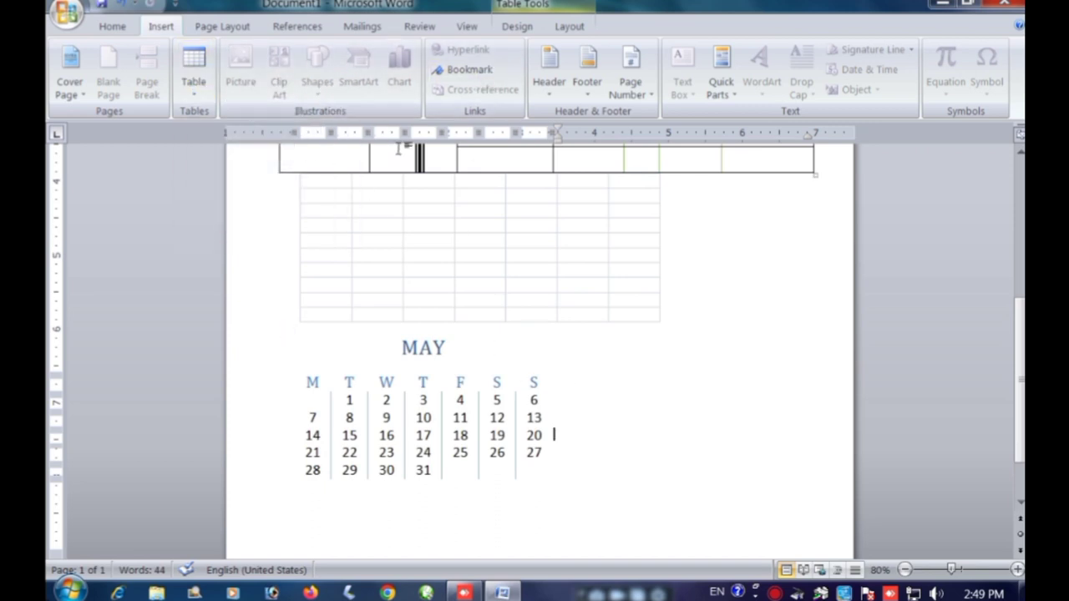
Close Document1 and choose No to discard the unsaved changes.
click(1005, 4)
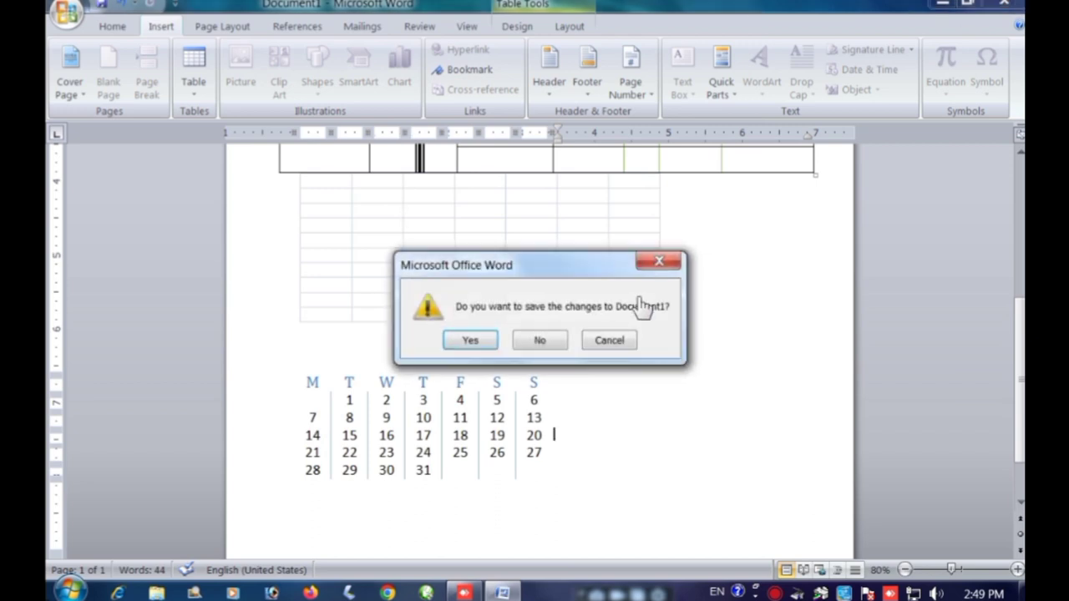
click(534, 342)
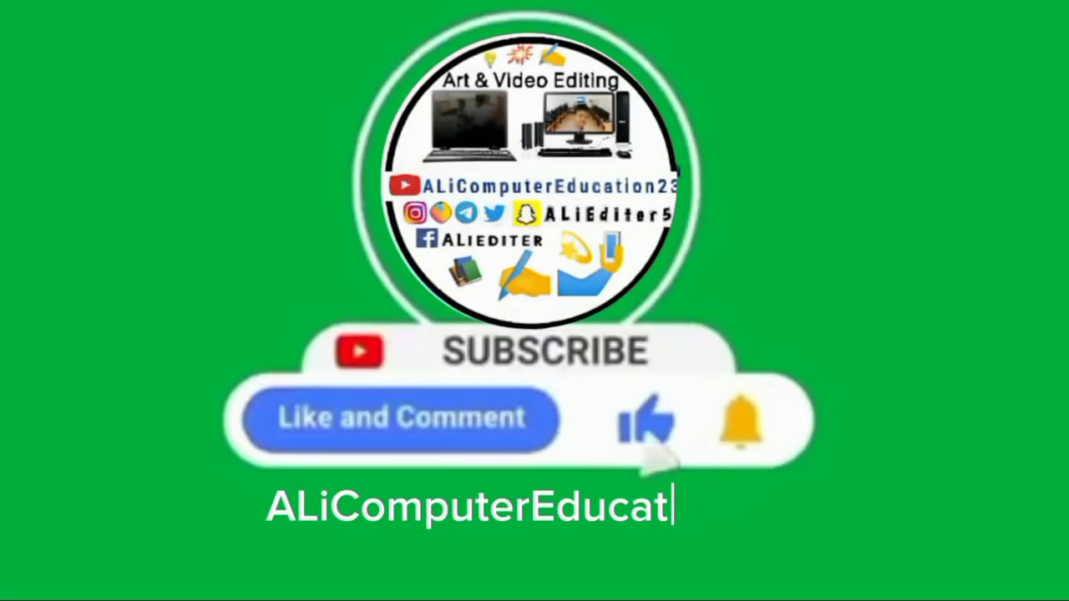